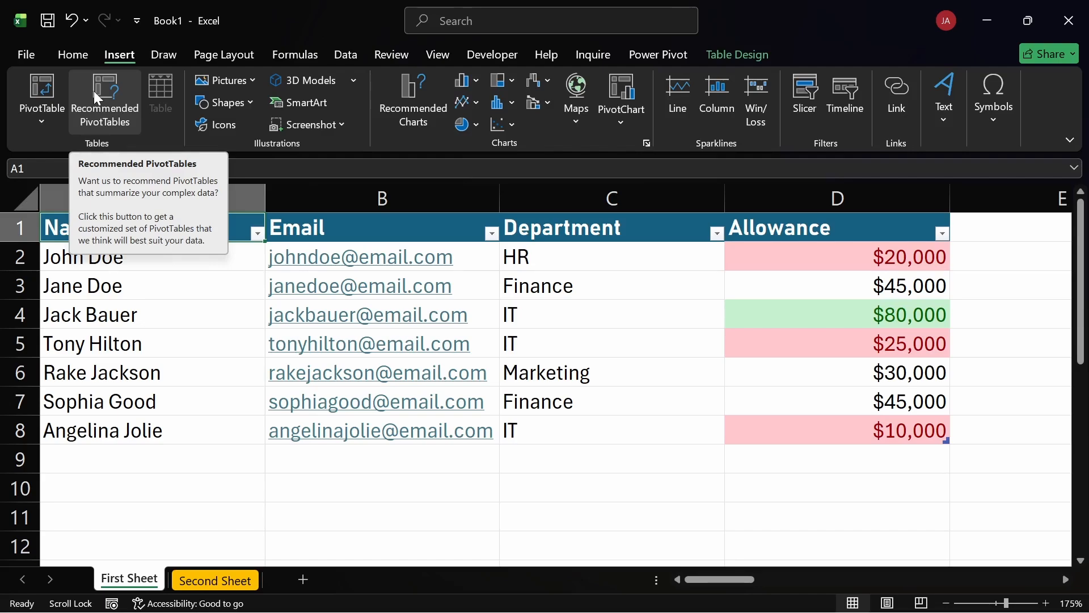
pyautogui.click(367, 483)
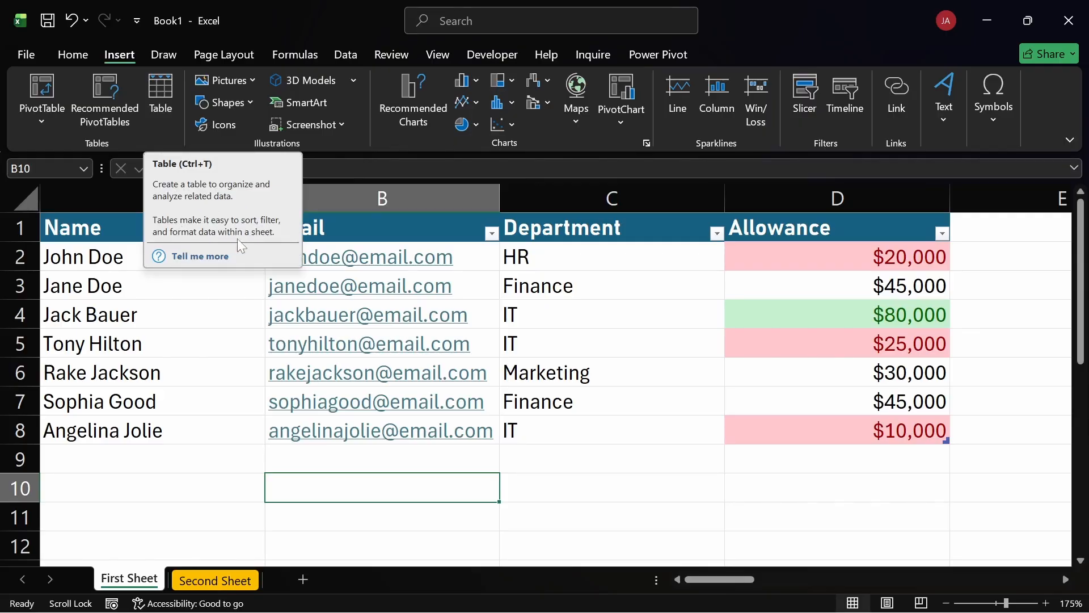
pyautogui.click(613, 444)
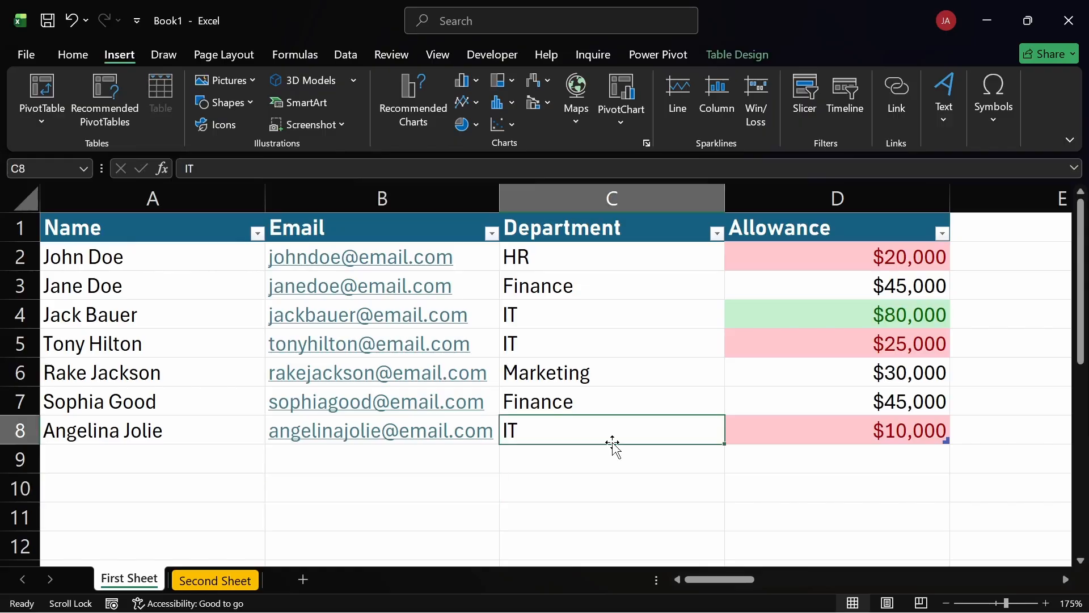
pyautogui.click(576, 254)
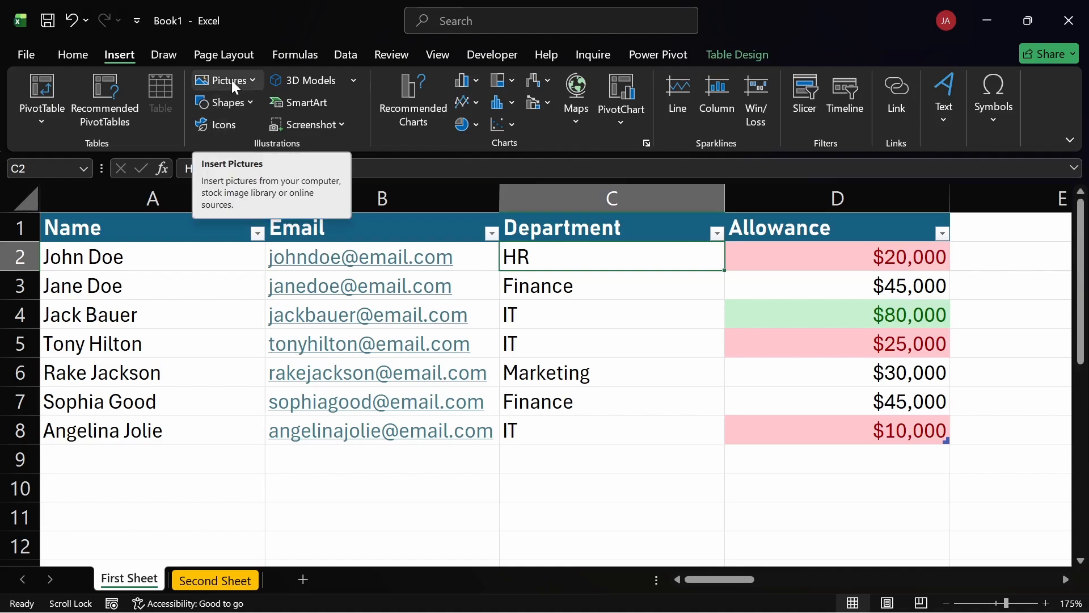
pyautogui.click(577, 320)
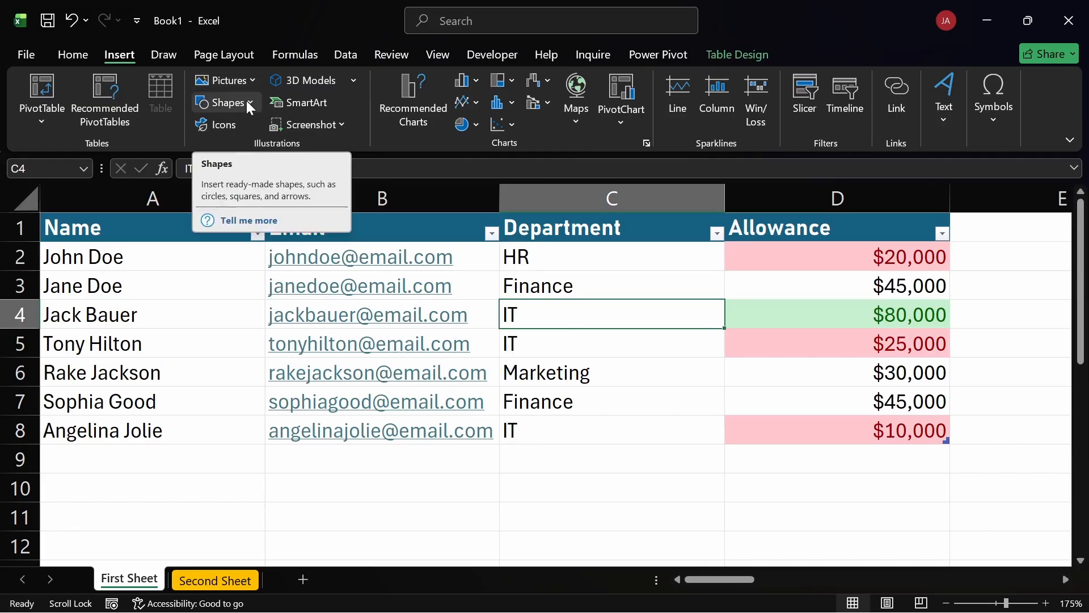
pyautogui.click(226, 124)
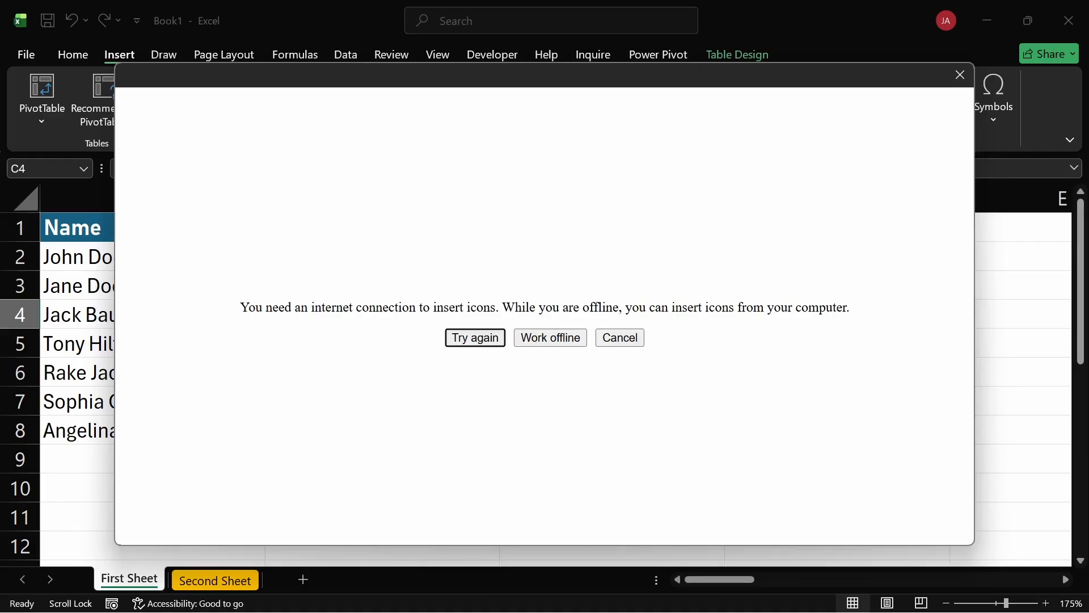
pyautogui.click(958, 75)
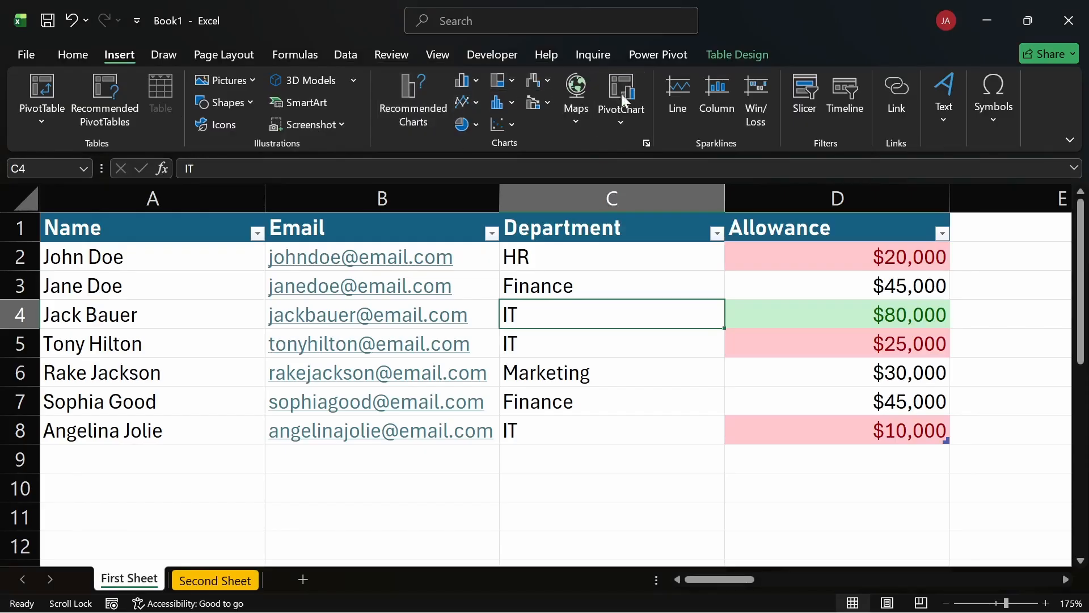
pyautogui.click(614, 123)
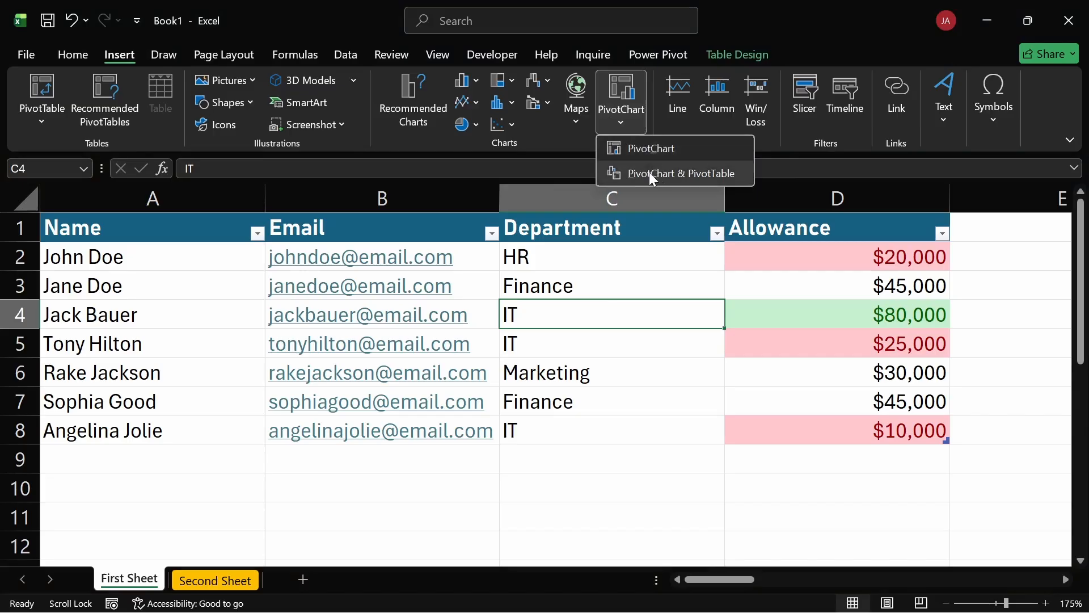
pyautogui.click(614, 126)
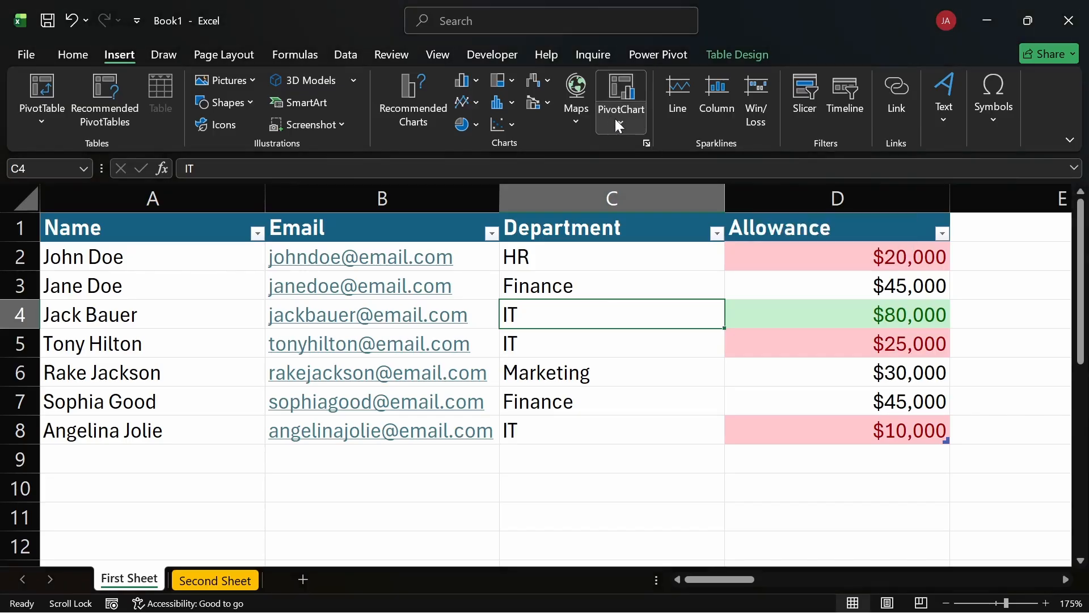
pyautogui.click(621, 455)
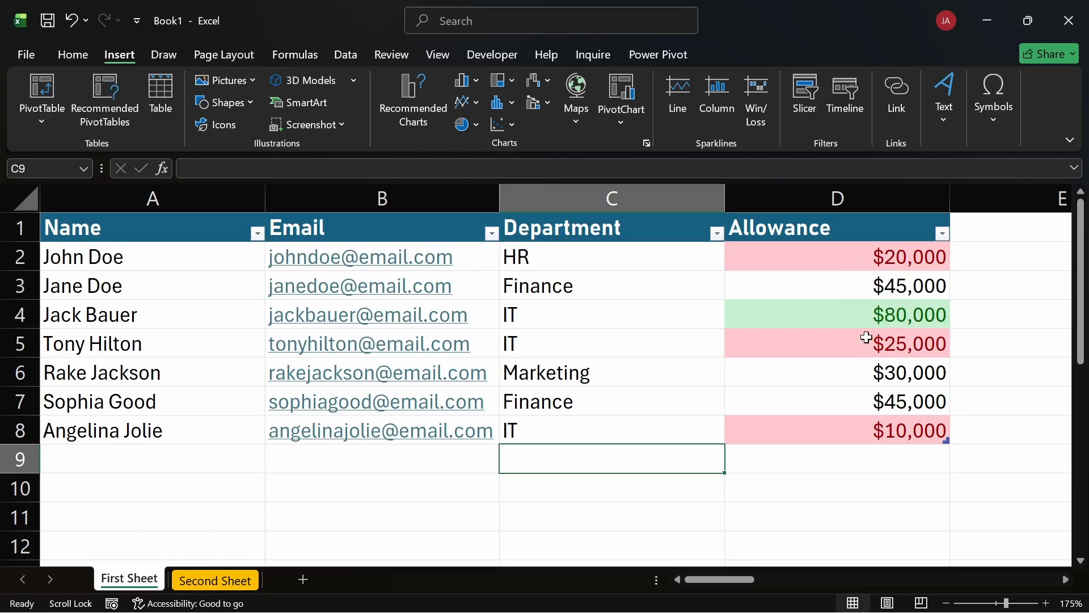
pyautogui.moveTo(148, 256); pyautogui.dragTo(149, 419)
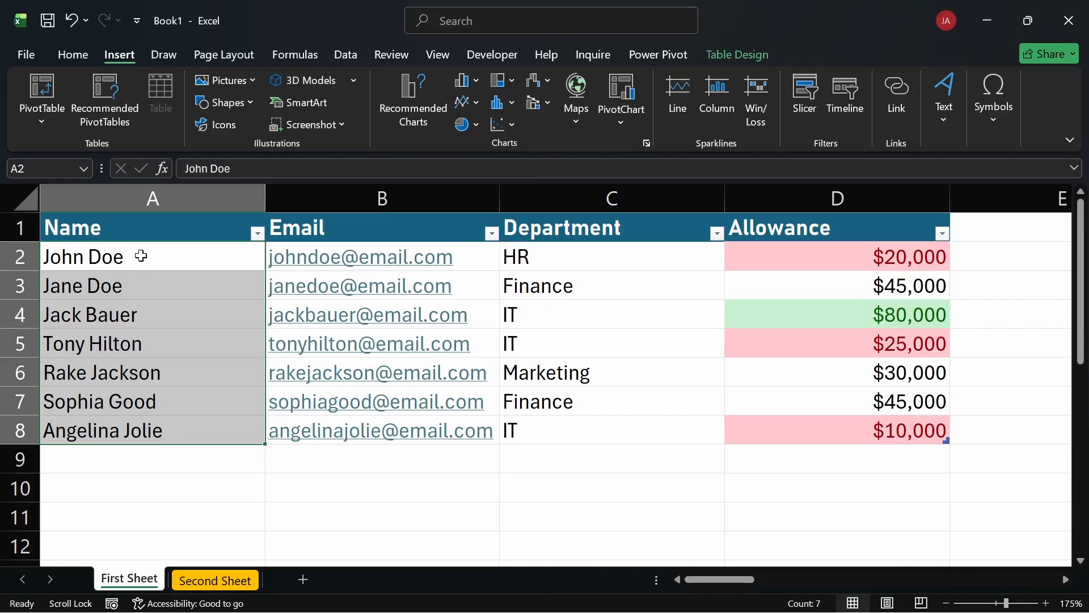
pyautogui.hotkey('ctrl', 'q')
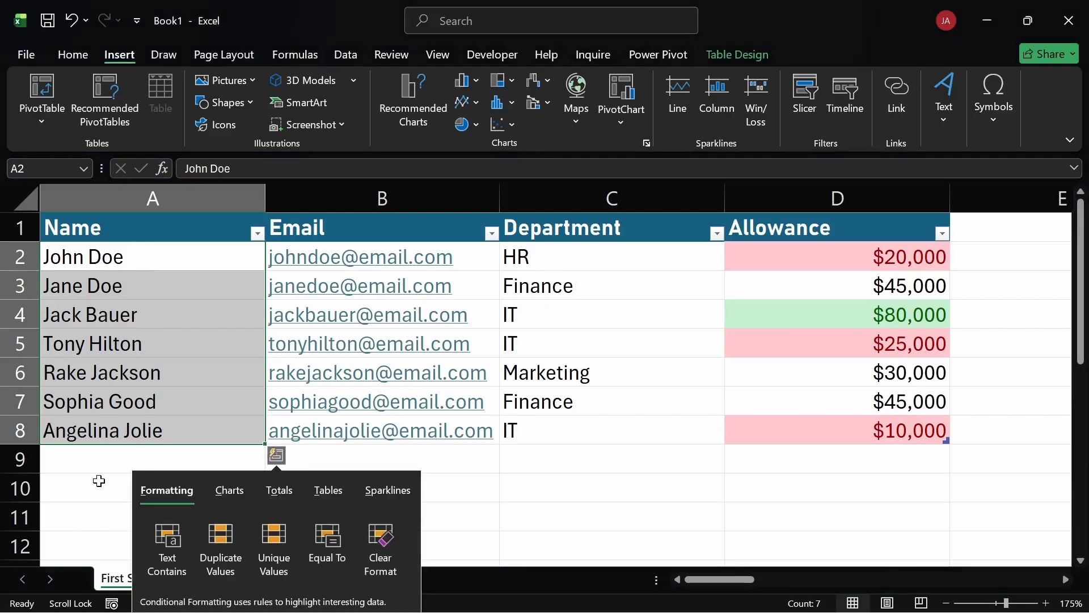
pyautogui.click(97, 481)
# Insert a recommended Clustered Bar chart from the names in A2:A8 and the allowances in D2:D8.
pyautogui.moveTo(132, 264); pyautogui.dragTo(132, 416)
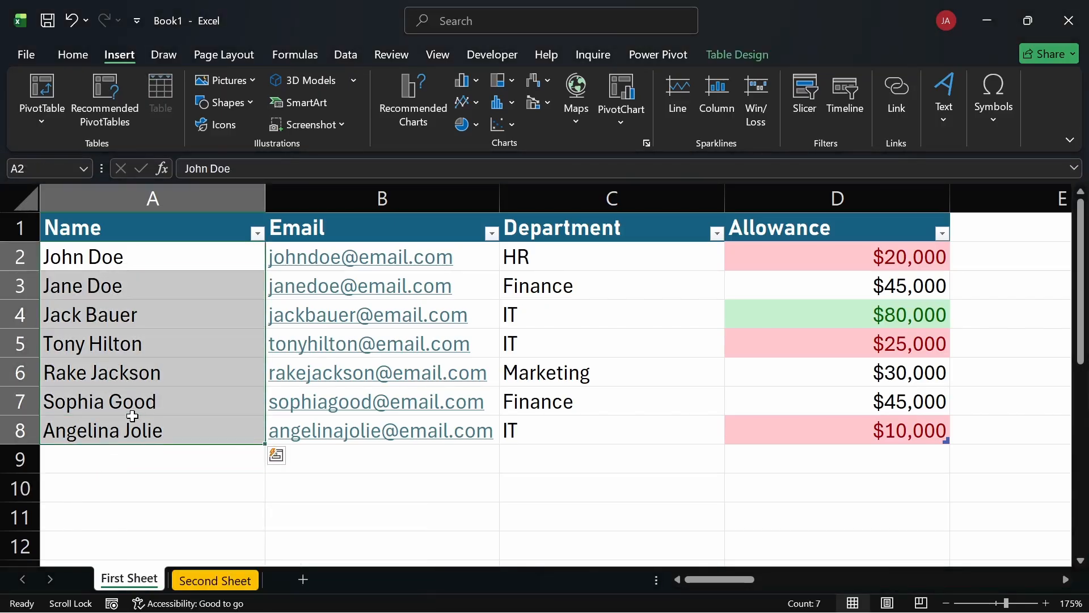
pyautogui.keyDown('ctrl'); pyautogui.moveTo(755, 253); pyautogui.dragTo(779, 425); pyautogui.keyUp('ctrl')
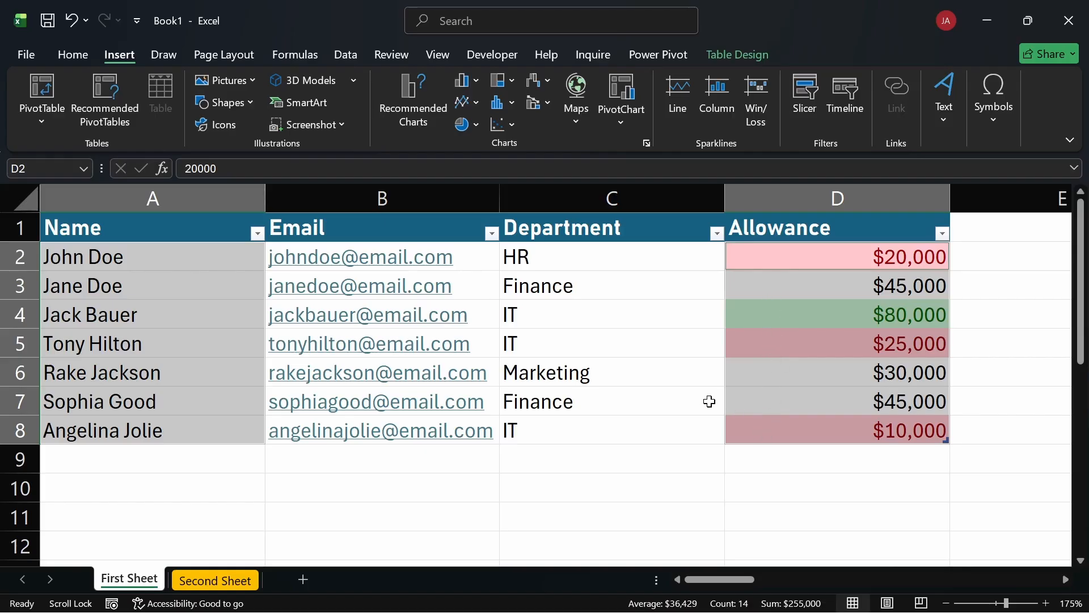
pyautogui.click(409, 88)
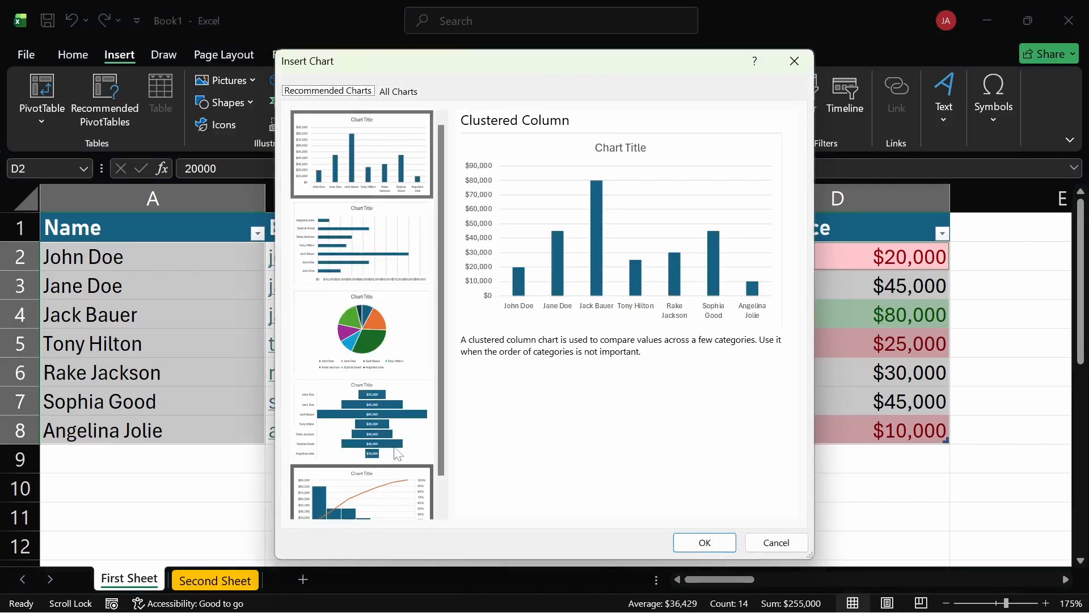
pyautogui.scroll(-1, 397, 454)
pyautogui.scroll(1, 405, 295)
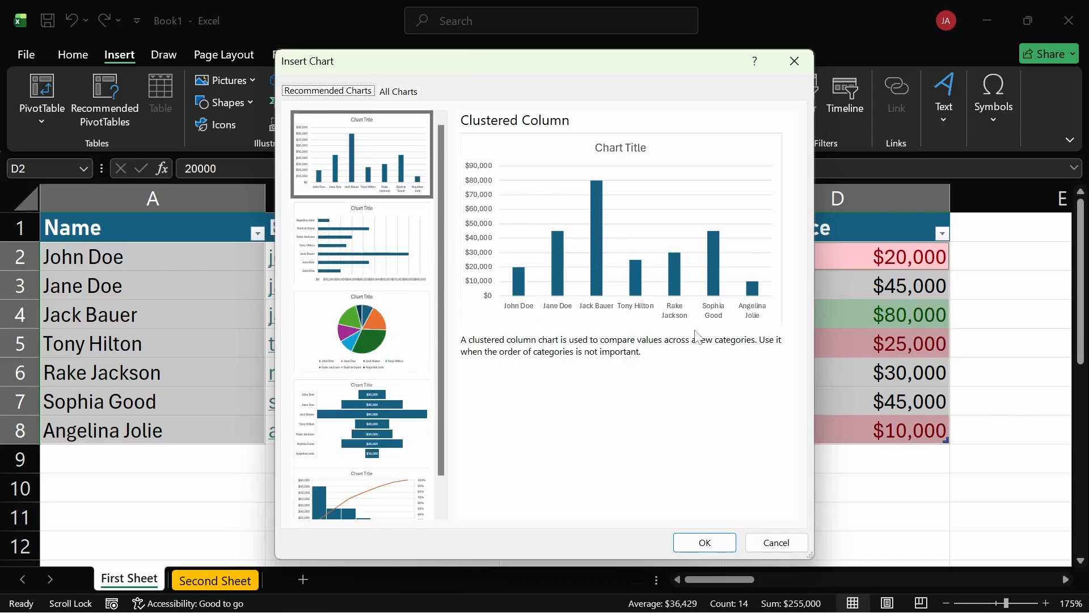
pyautogui.click(358, 248)
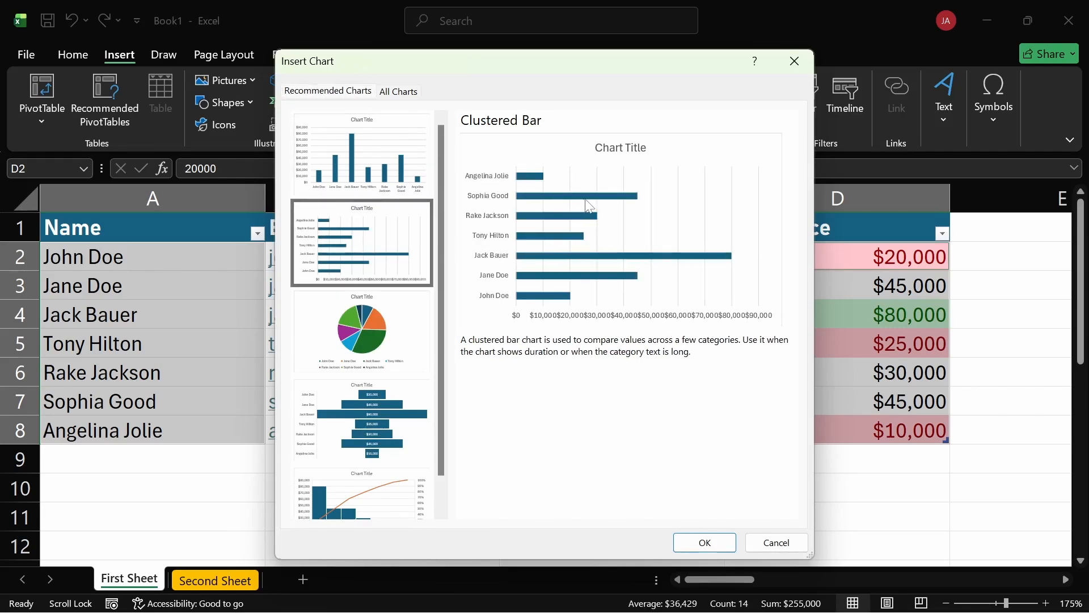
pyautogui.click(703, 543)
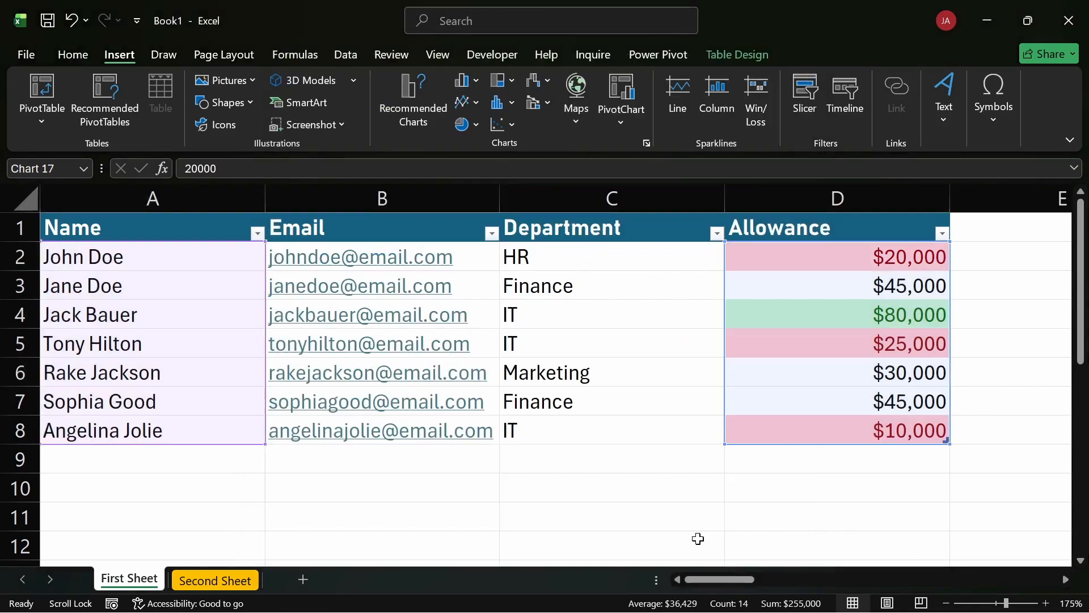
# Shrink the bar chart and move it down over columns B to D, covering about rows 4 to 12.
pyautogui.scroll(-2, 641, 348)
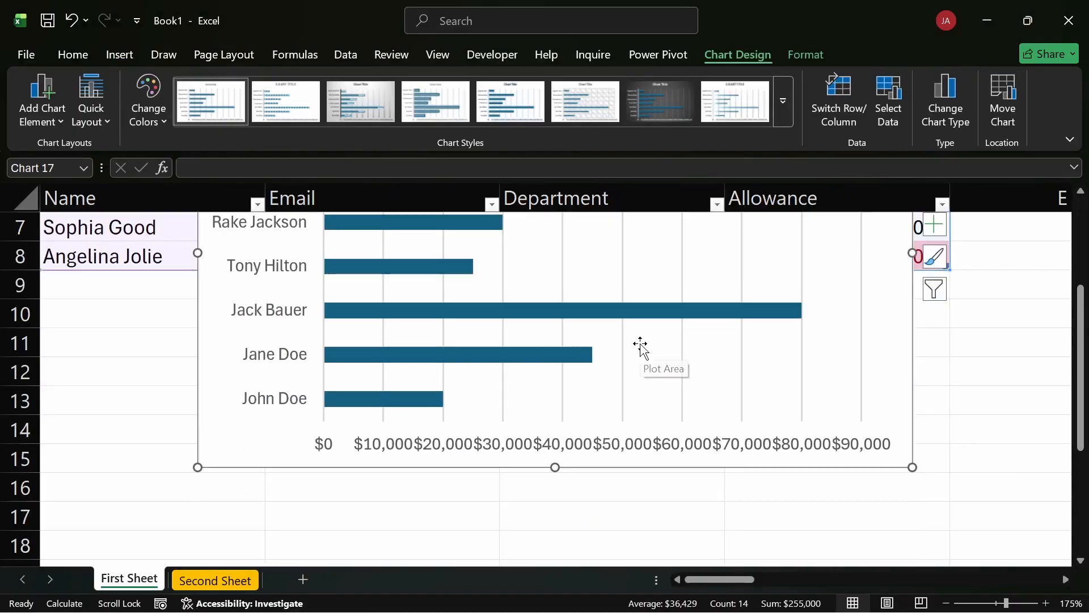
pyautogui.scroll(2, 640, 347)
pyautogui.scroll(-2, 745, 418)
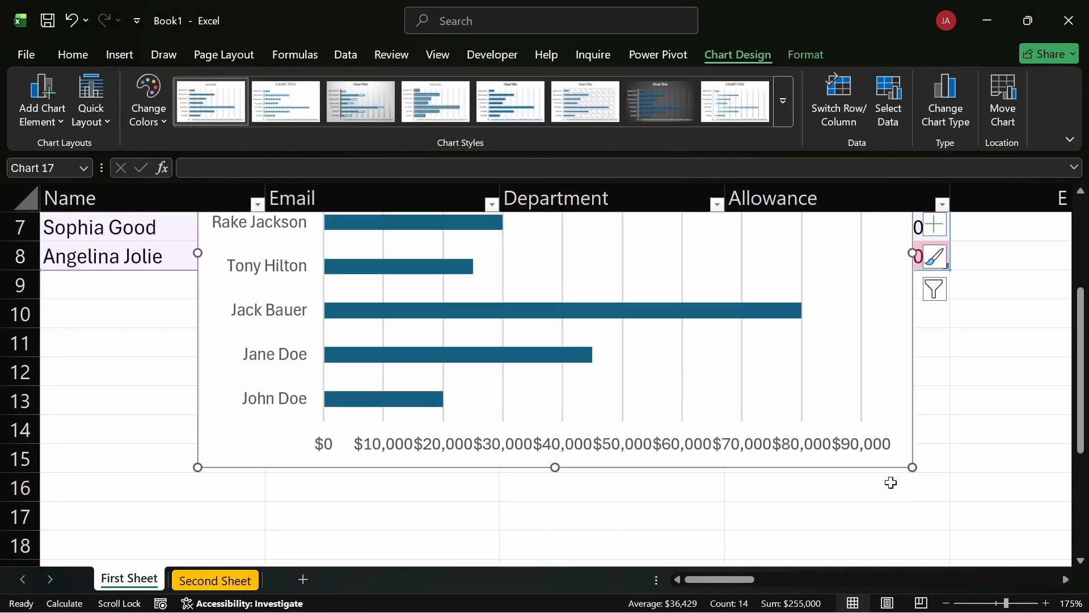
pyautogui.moveTo(913, 468); pyautogui.dragTo(704, 289)
pyautogui.scroll(2, 609, 303)
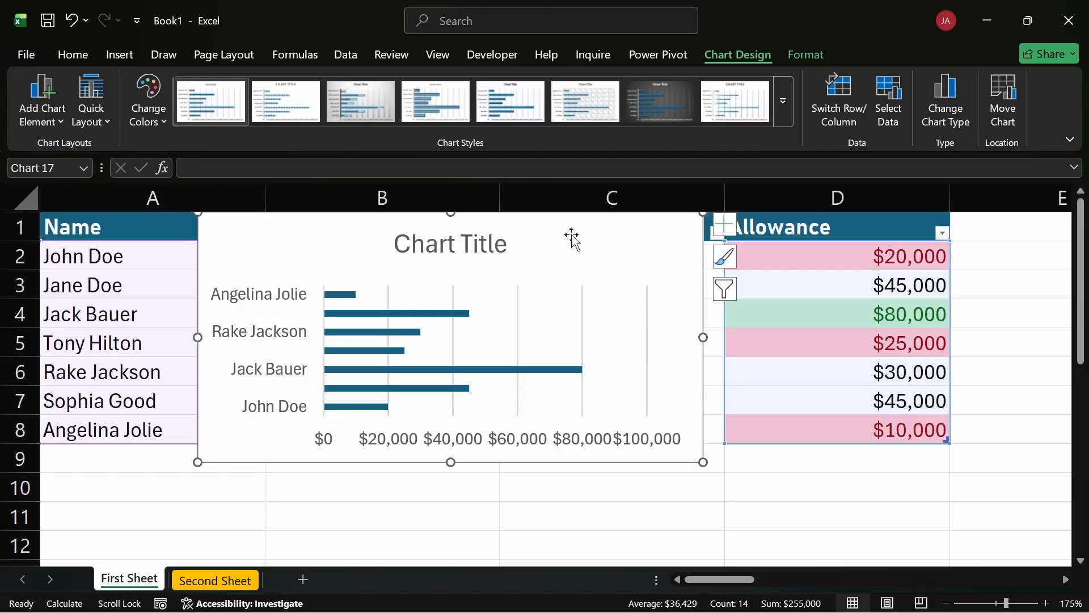
pyautogui.moveTo(571, 236)
pyautogui.mouseDown()
pyautogui.moveTo(589, 309)
pyautogui.moveTo(650, 322)
pyautogui.mouseUp()
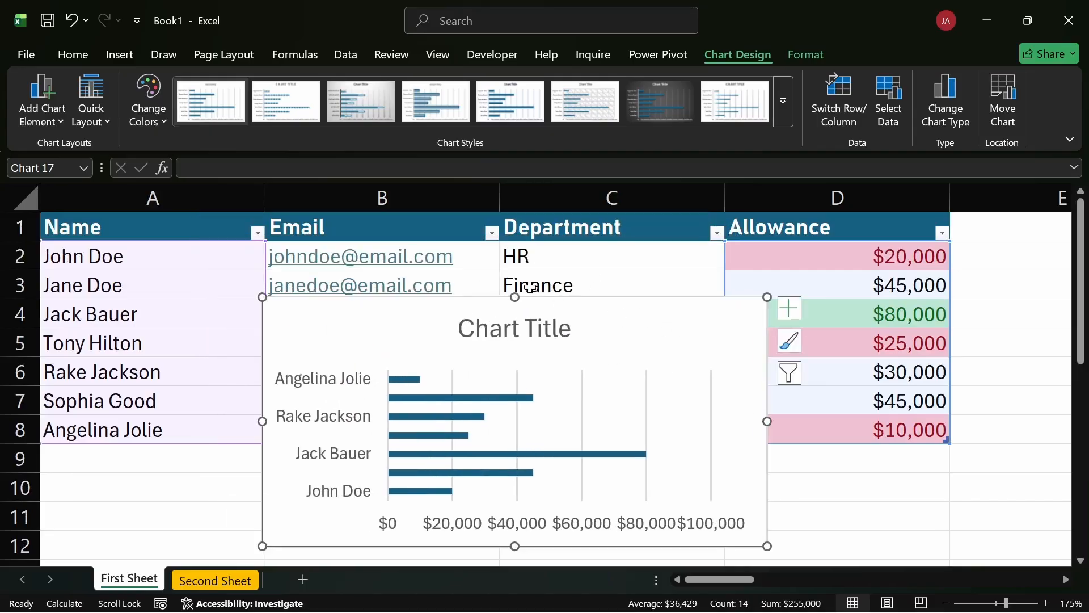
pyautogui.click(597, 264)
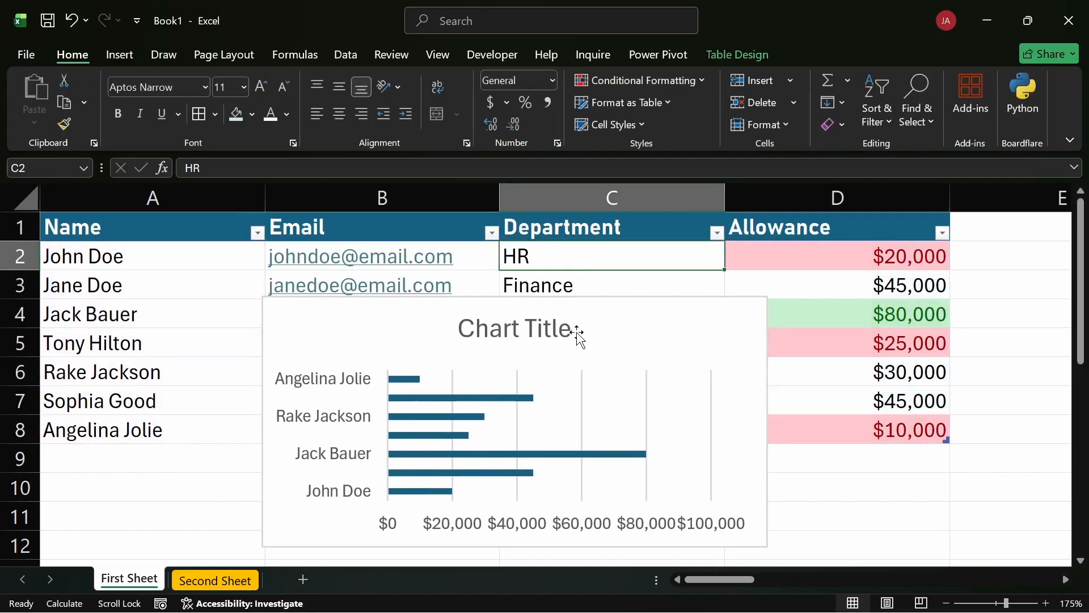
# Reduce the chart title's font size to 8 and make it bold.
pyautogui.click(554, 327)
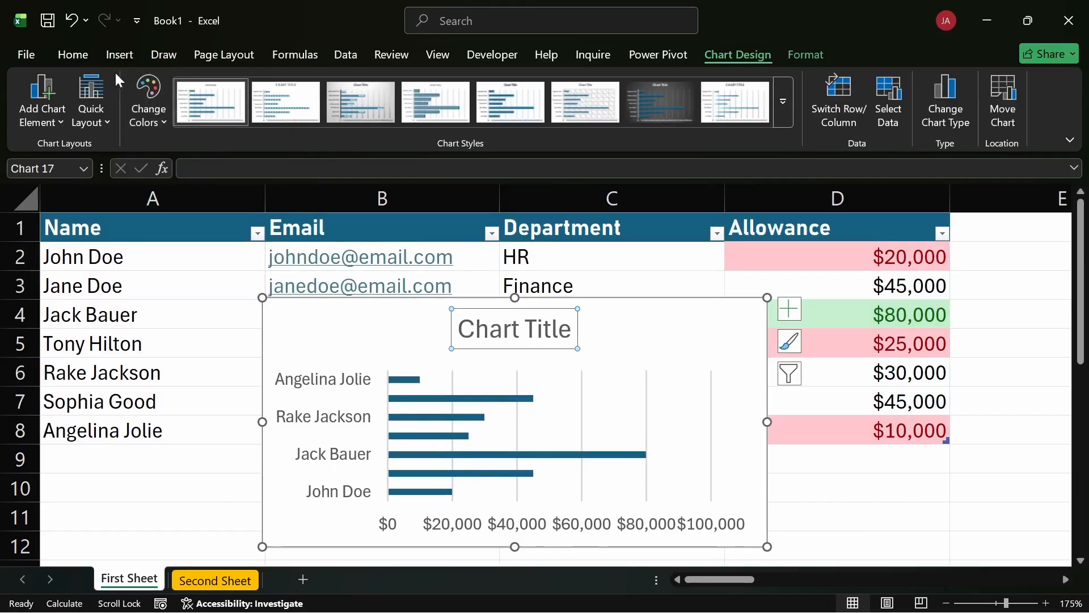
pyautogui.click(90, 55)
pyautogui.click(281, 85)
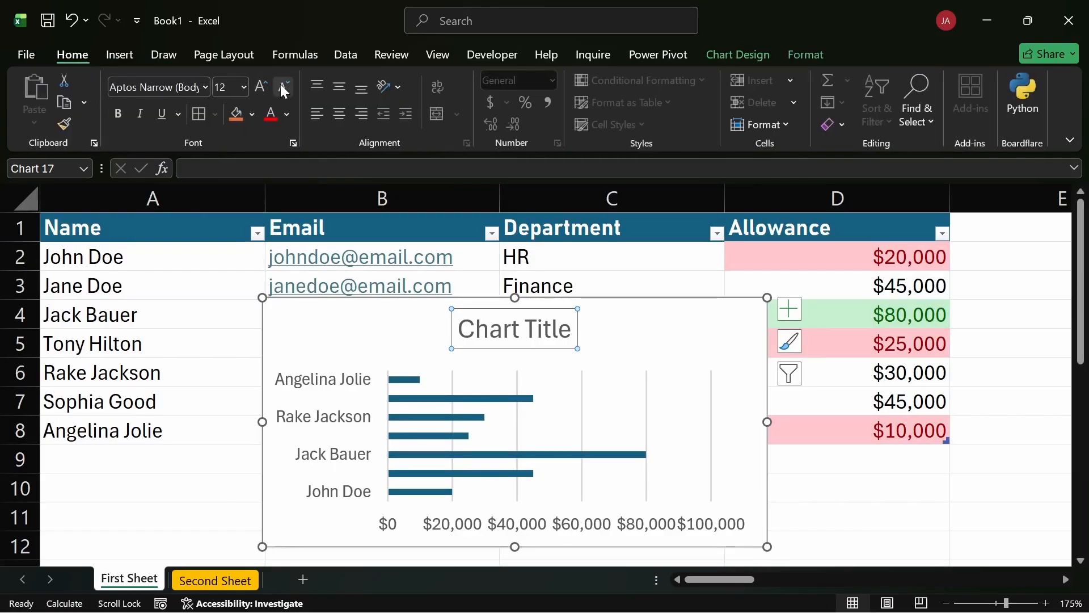
pyautogui.click(281, 85)
pyautogui.click(281, 85)
pyautogui.click(280, 85)
pyautogui.click(281, 85)
pyautogui.click(280, 85)
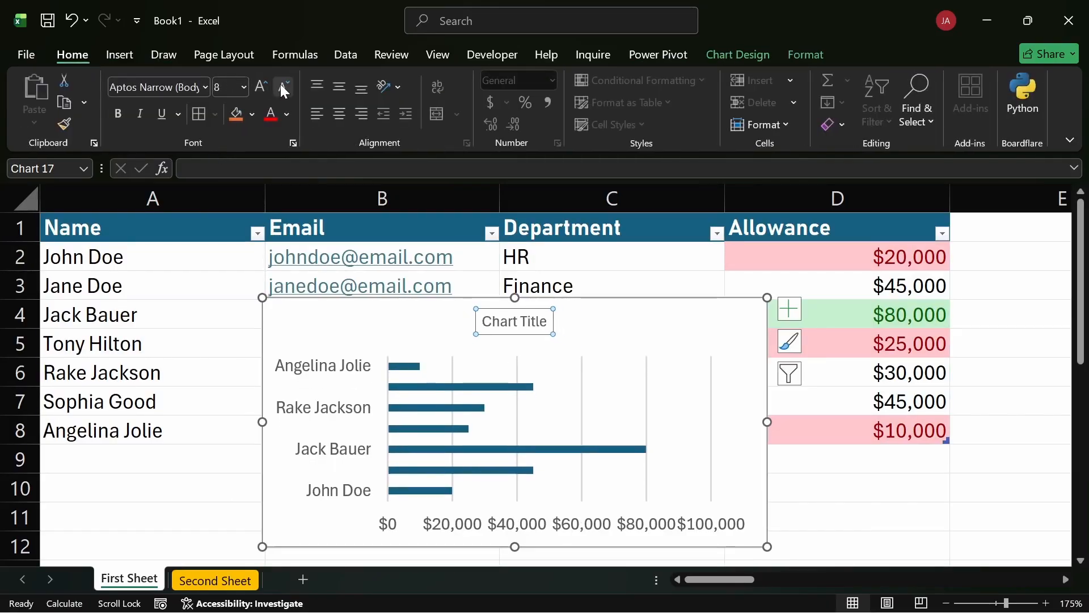
pyautogui.click(280, 85)
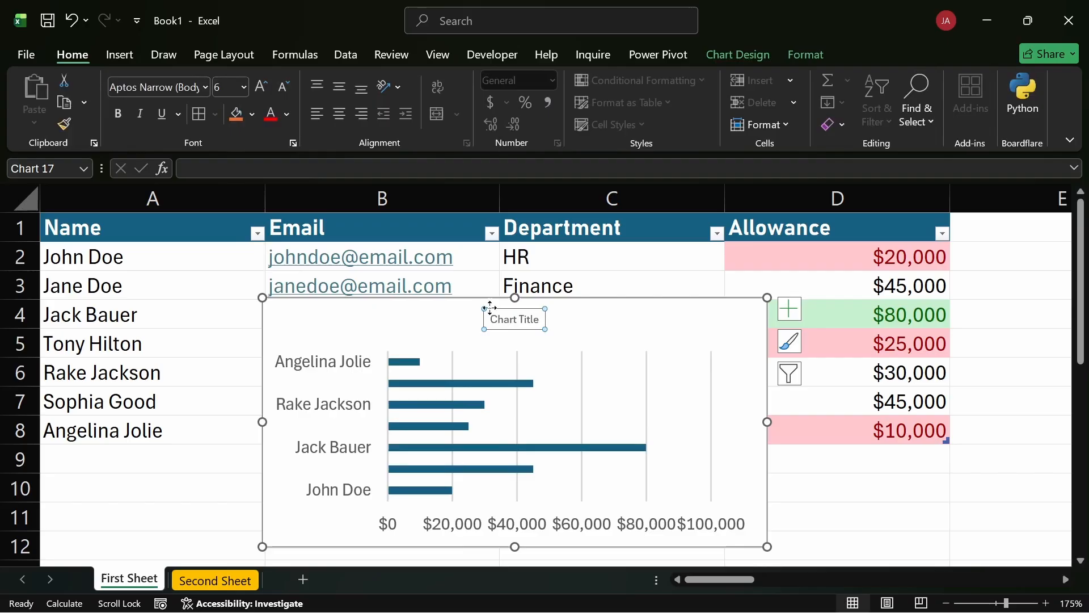
pyautogui.click(261, 87)
pyautogui.click(120, 112)
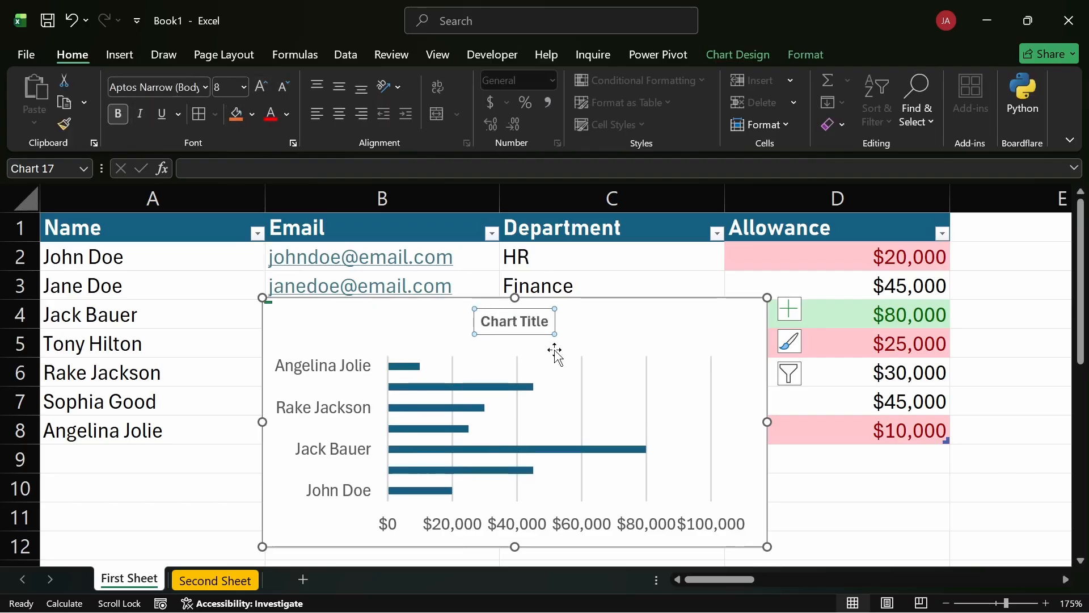
# Replace the chart's title text with "Salary by Employees".
pyautogui.click(522, 322)
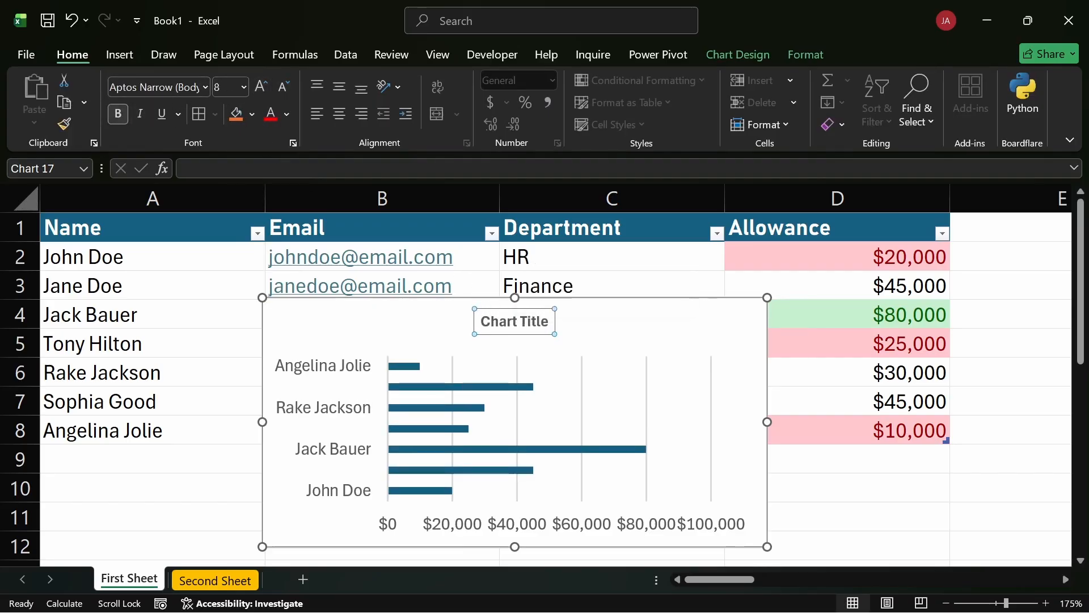
pyautogui.doubleClick(520, 324)
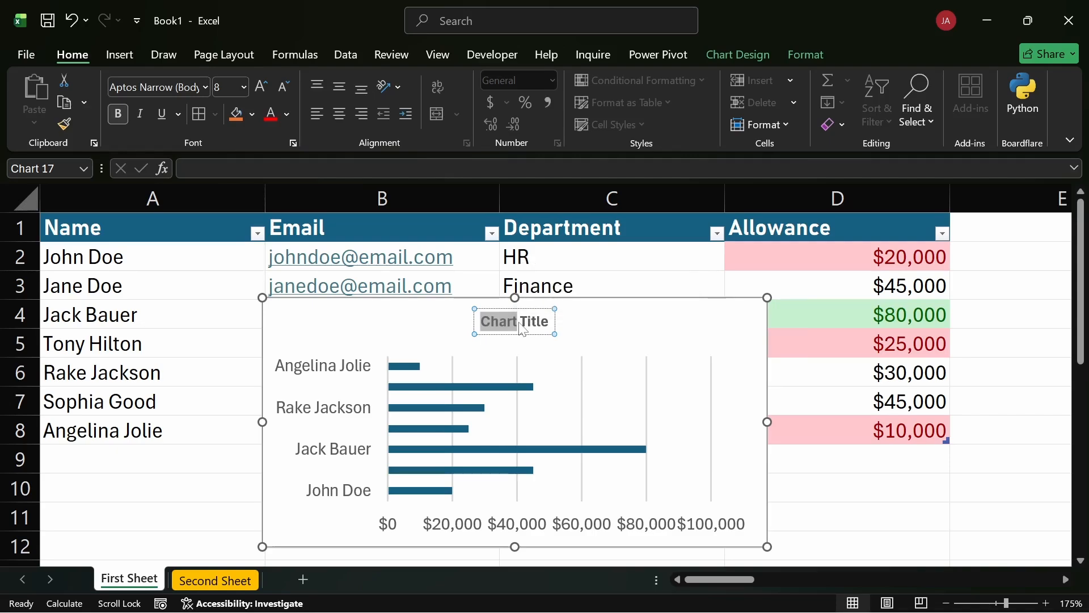
pyautogui.hotkey('ctrl', 'w')
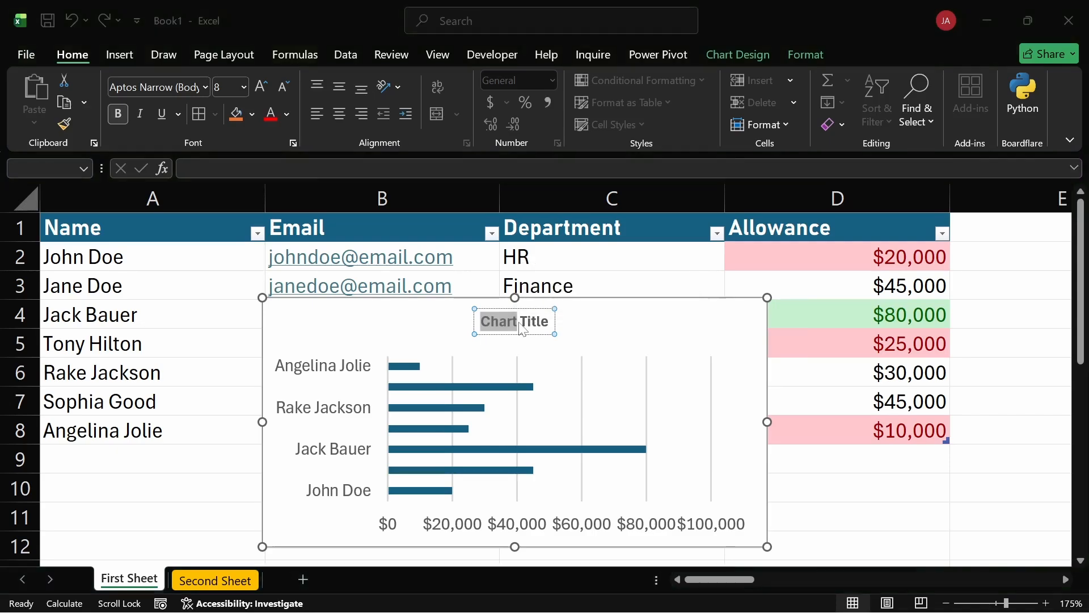
pyautogui.press('Escape')
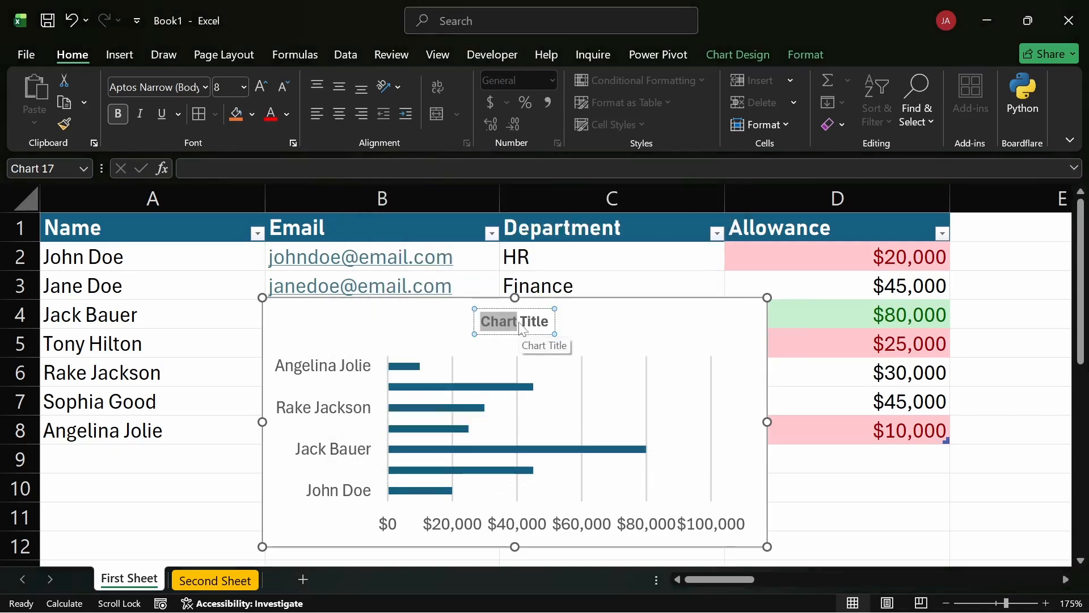
pyautogui.hotkey('ctrl', 'a')
pyautogui.write('sA')
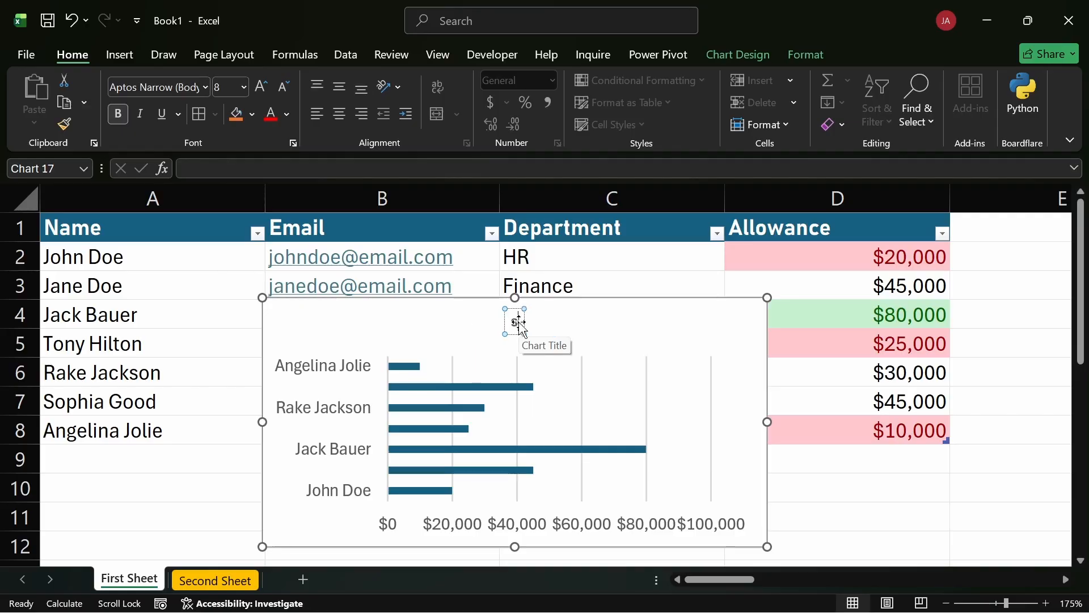
pyautogui.press('BackSpace')
pyautogui.press('BackSpace')
pyautogui.write('Salary')
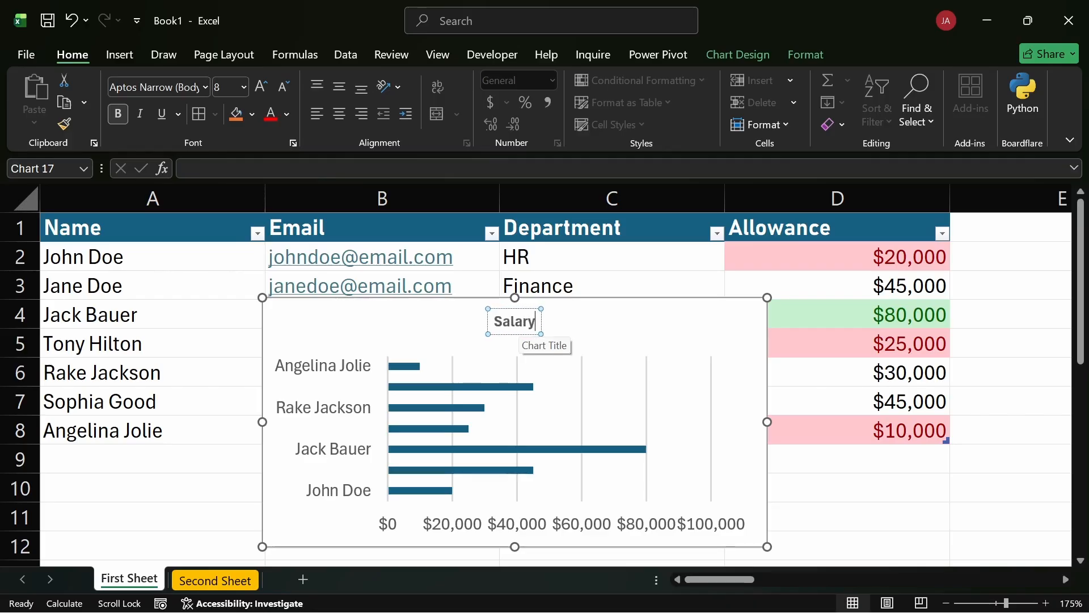
pyautogui.write(' by Em')
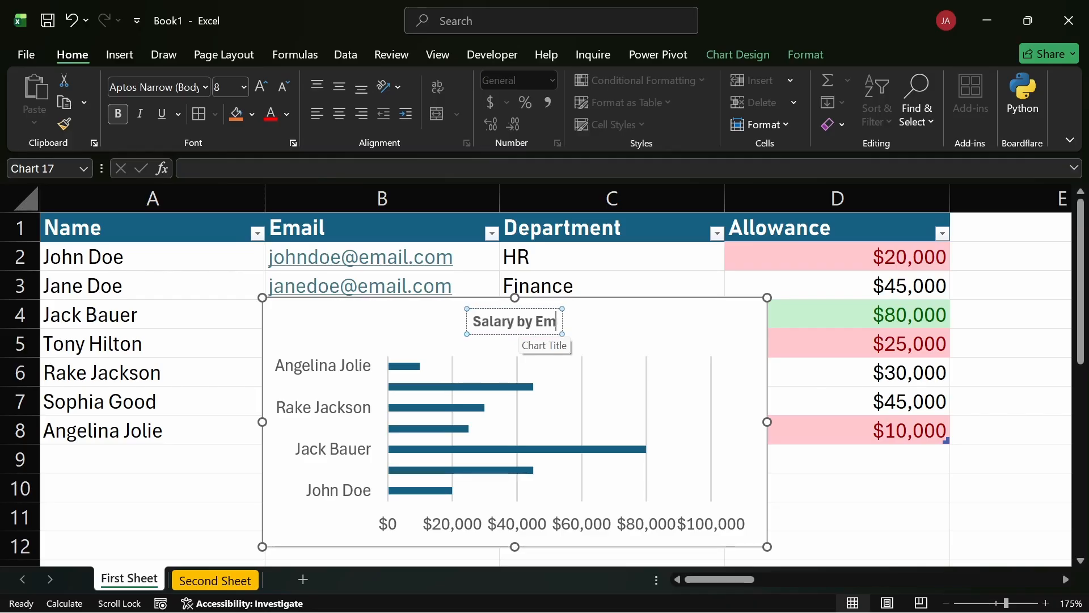
pyautogui.write('ploye')
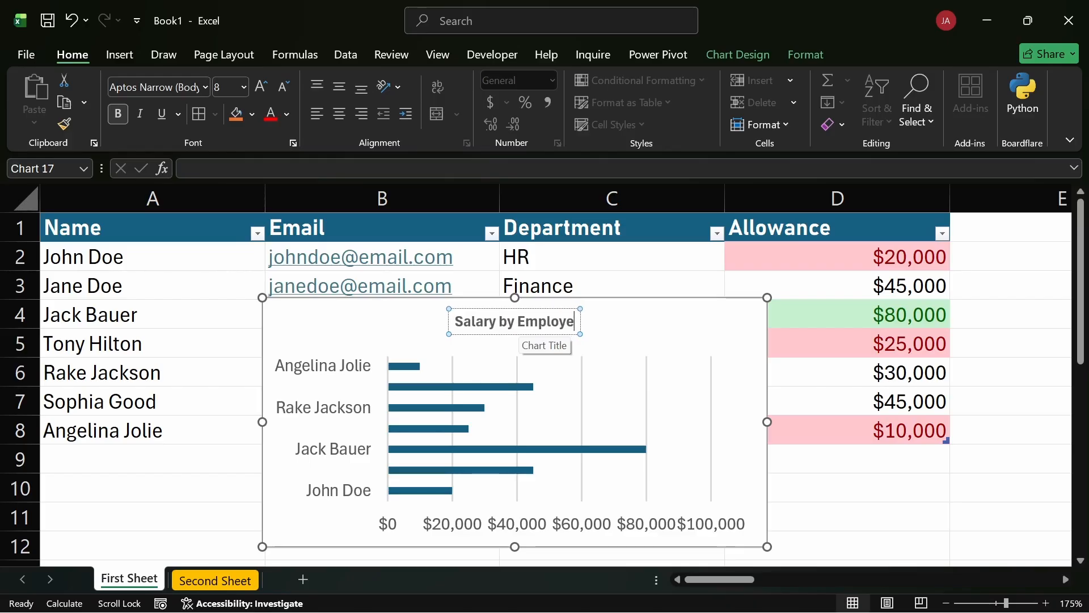
pyautogui.write('es')
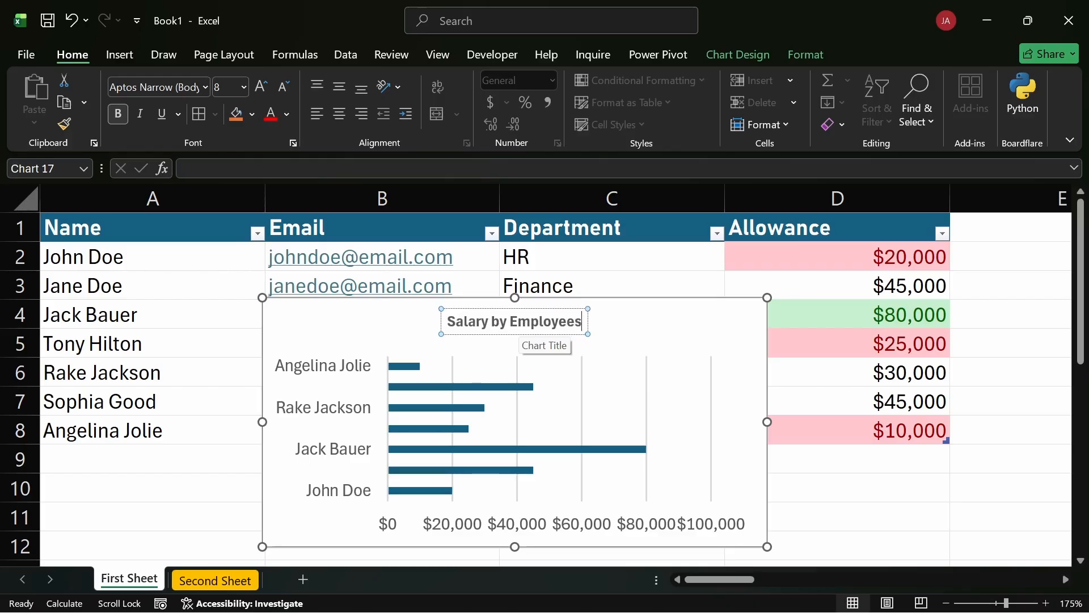
pyautogui.click(152, 306)
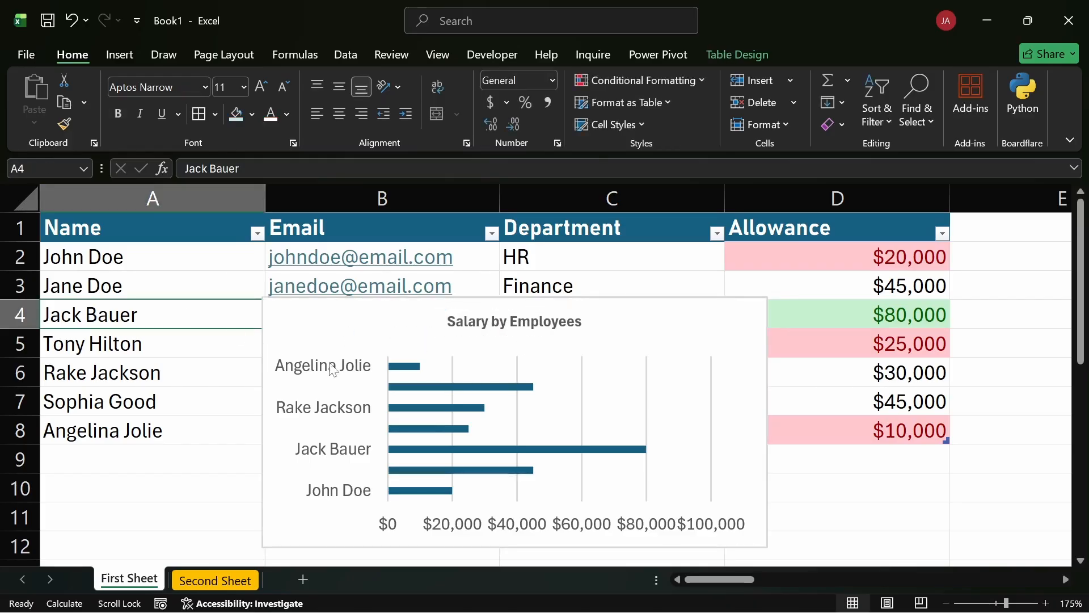
pyautogui.rightClick(486, 457)
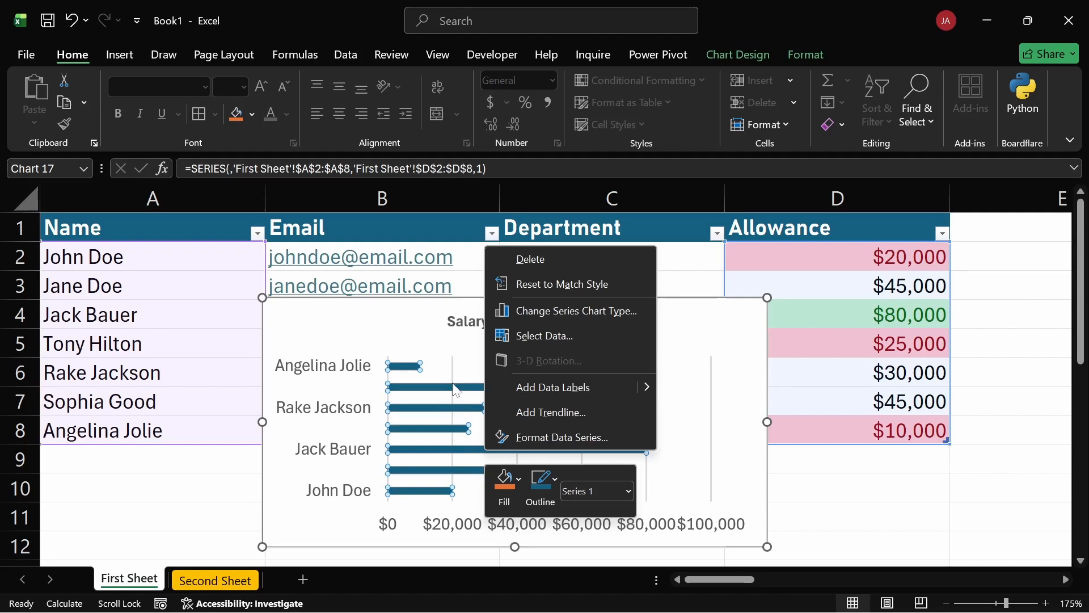
pyautogui.press('Escape')
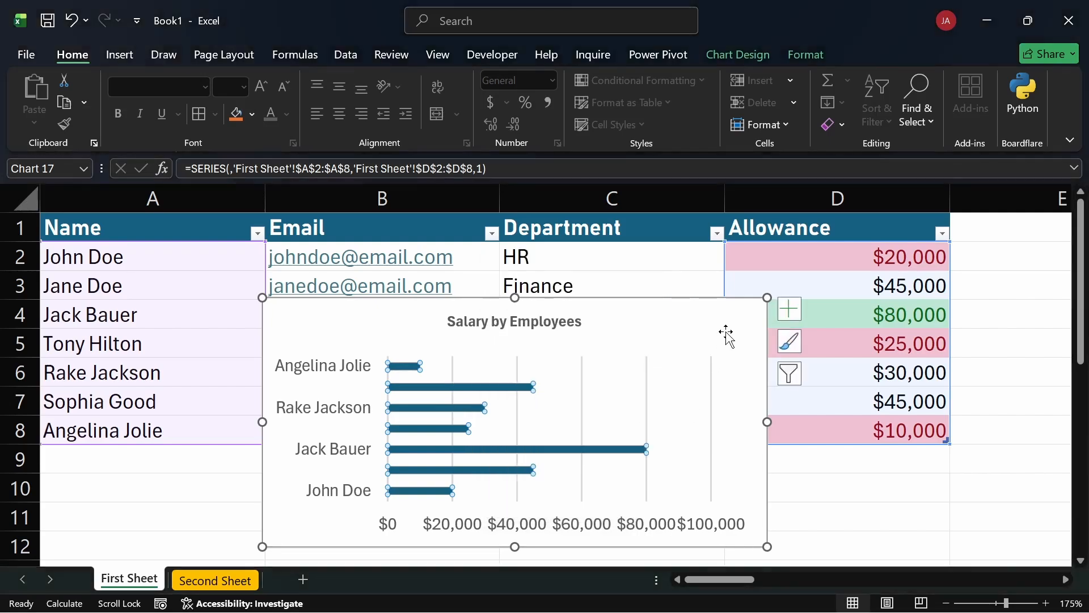
pyautogui.click(652, 323)
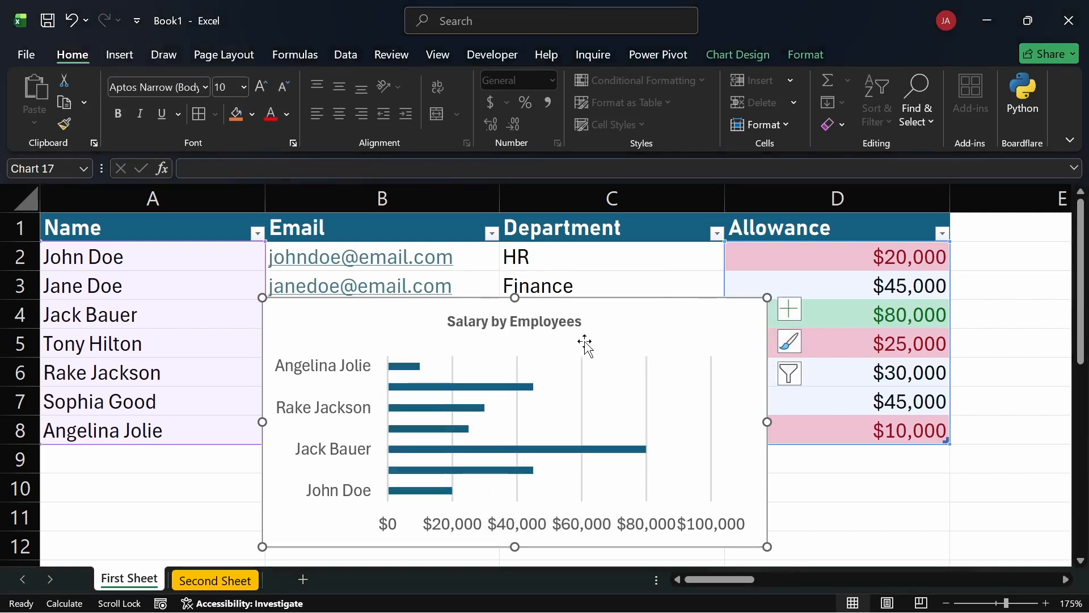
pyautogui.rightClick(511, 386)
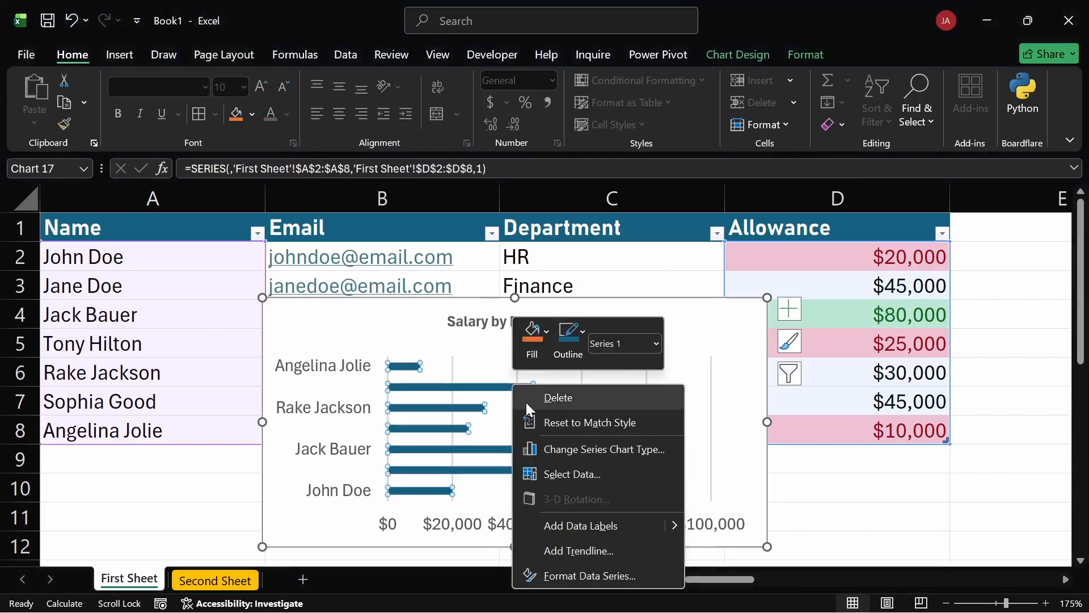
pyautogui.click(719, 296)
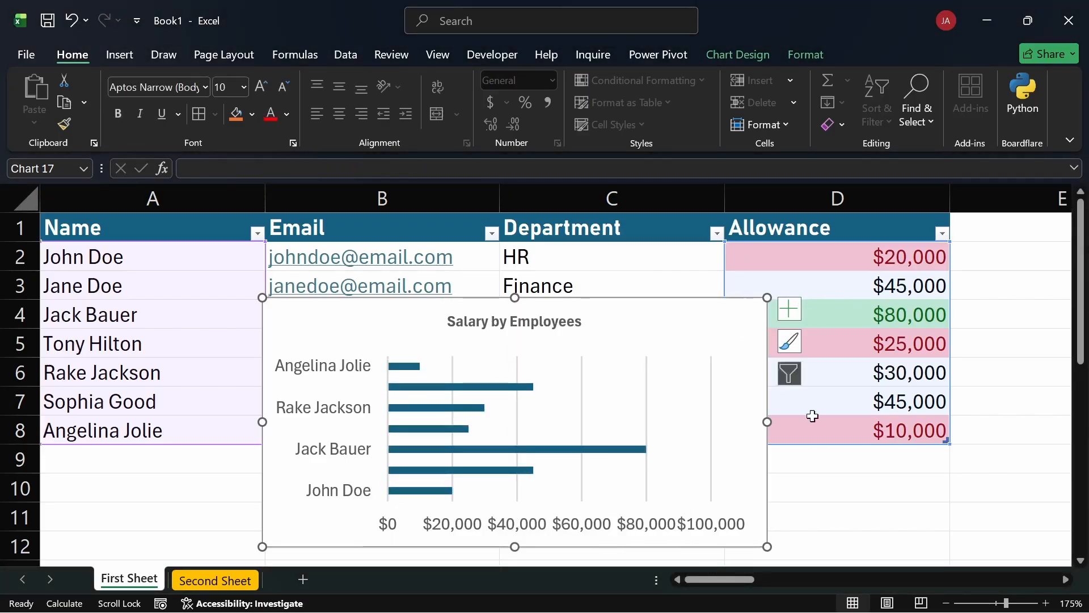
pyautogui.click(829, 477)
pyautogui.click(597, 343)
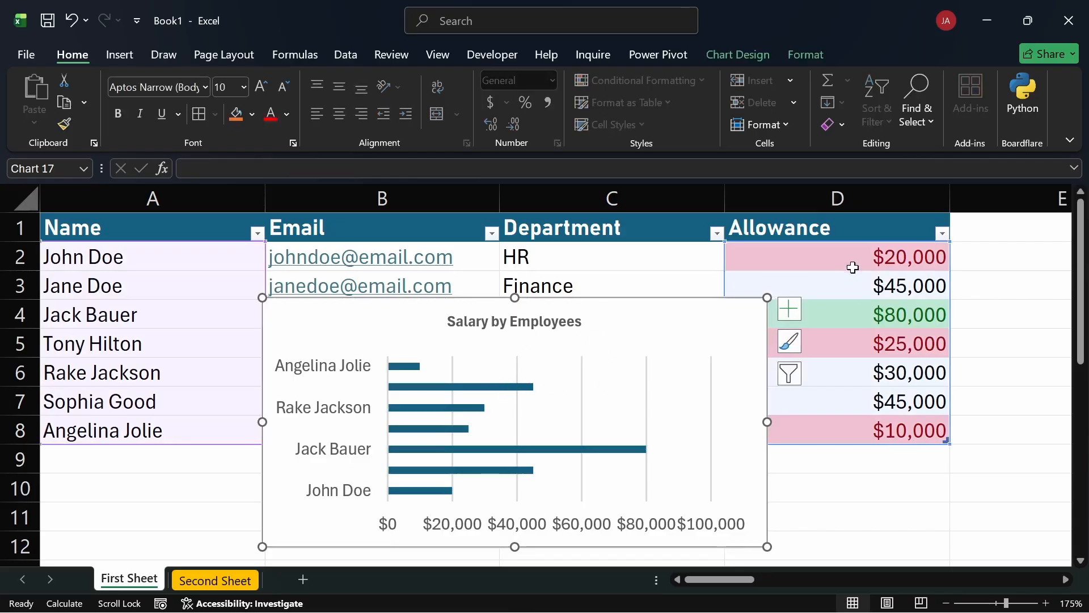
# Sort the table by the Allowance column from smallest to largest.
pyautogui.click(998, 355)
pyautogui.click(941, 234)
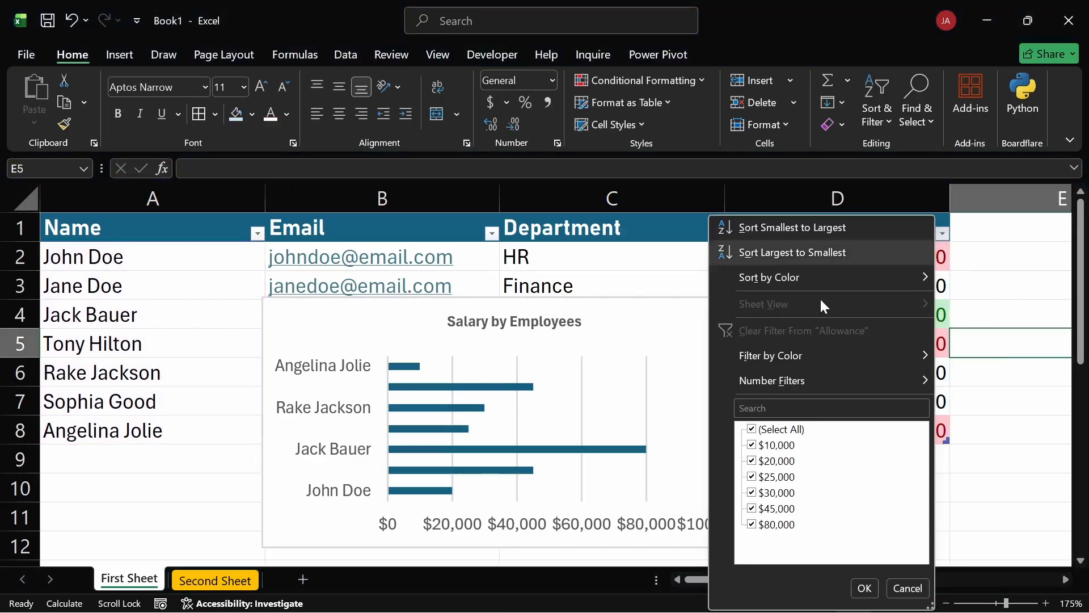
pyautogui.click(773, 230)
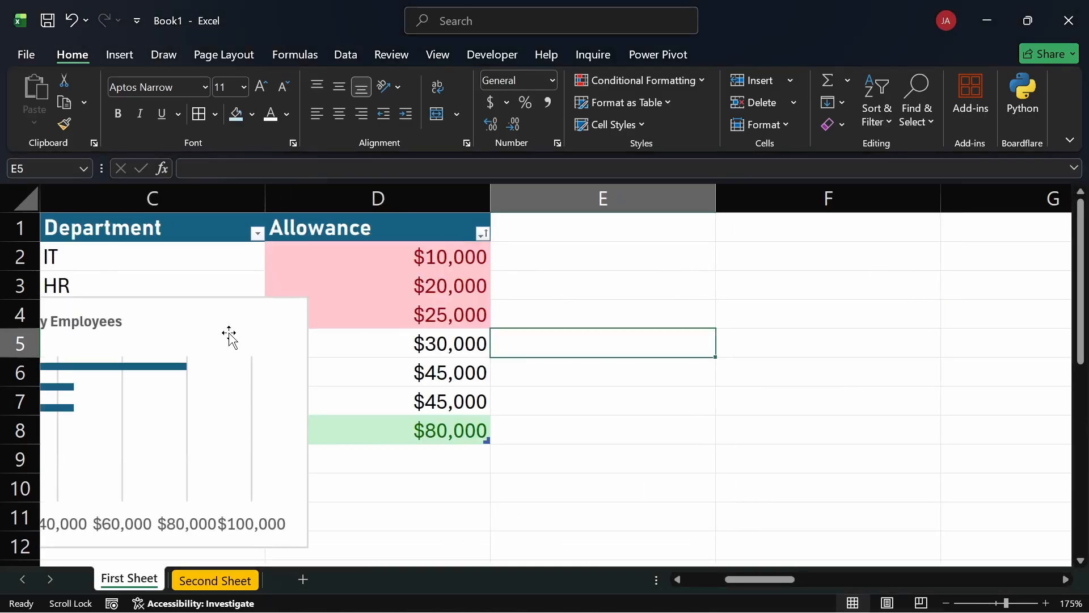
# Move the bar chart over columns B to D, covering about rows 3 to 11.
pyautogui.moveTo(234, 330); pyautogui.dragTo(524, 328)
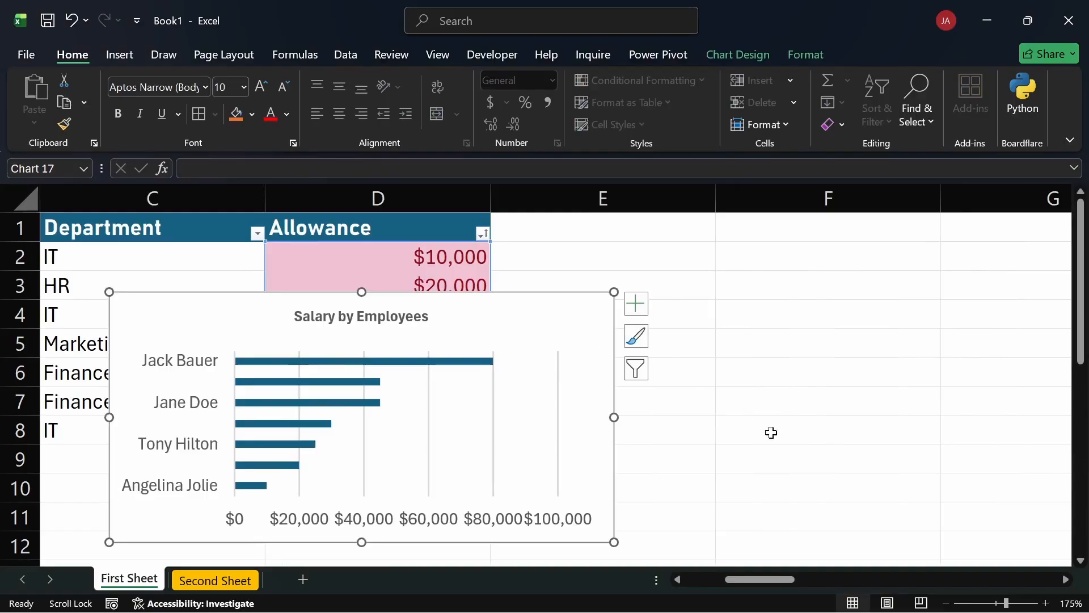
pyautogui.moveTo(775, 580); pyautogui.dragTo(691, 580)
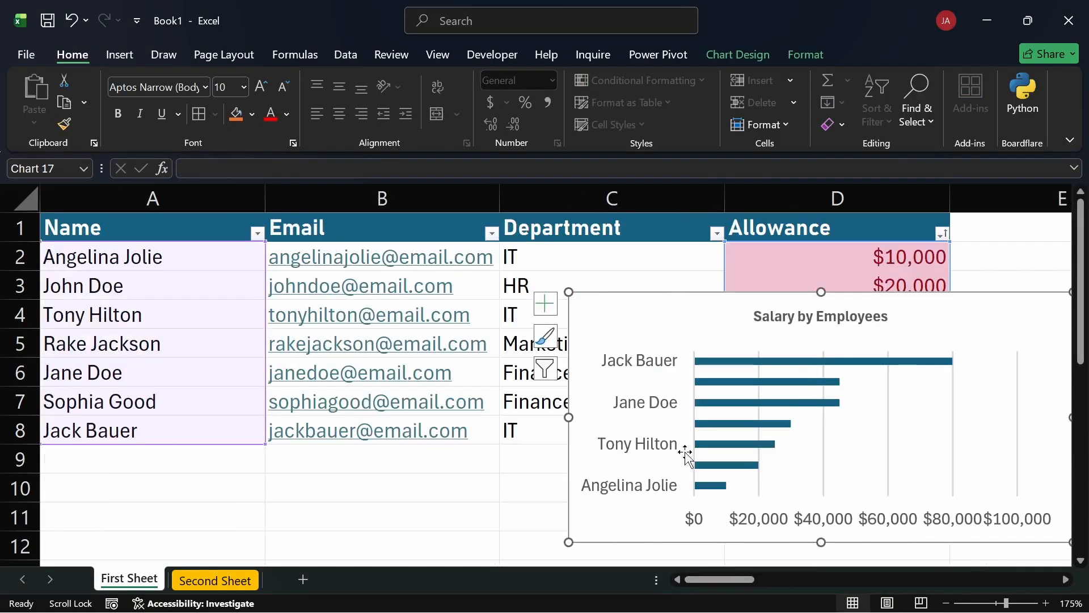
pyautogui.moveTo(681, 316); pyautogui.dragTo(450, 307)
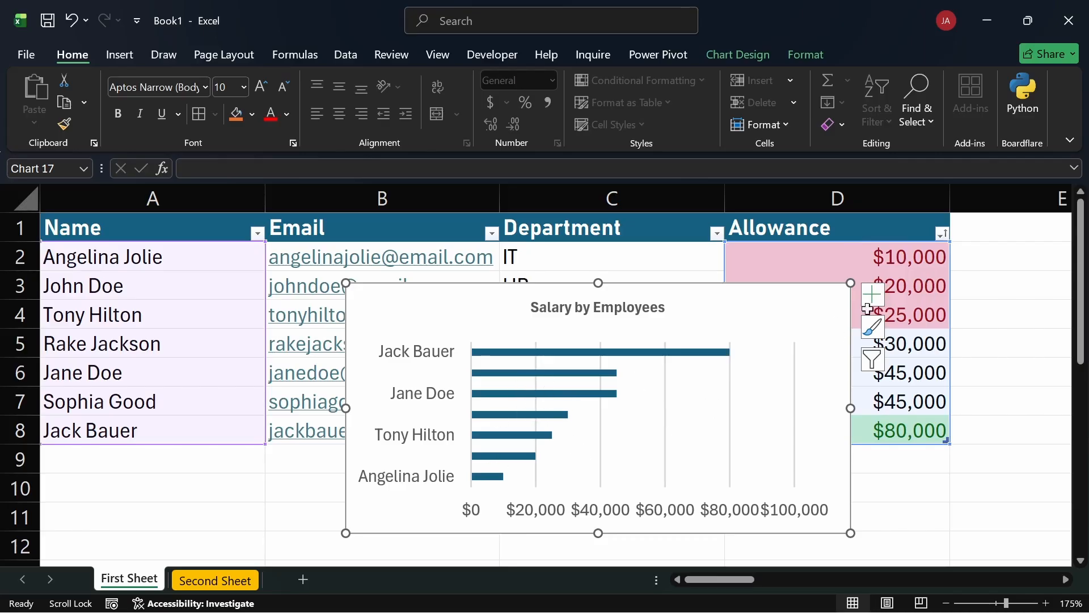
# Delete the vertical gridlines from the "Salary by Employees" bar chart.
pyautogui.click(732, 398)
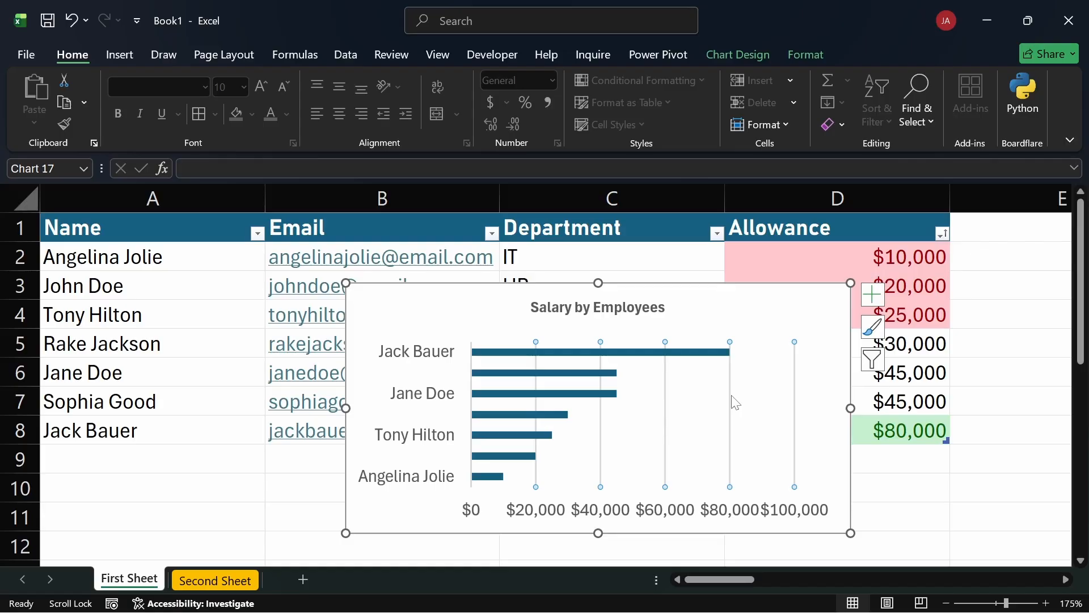
pyautogui.click(733, 399)
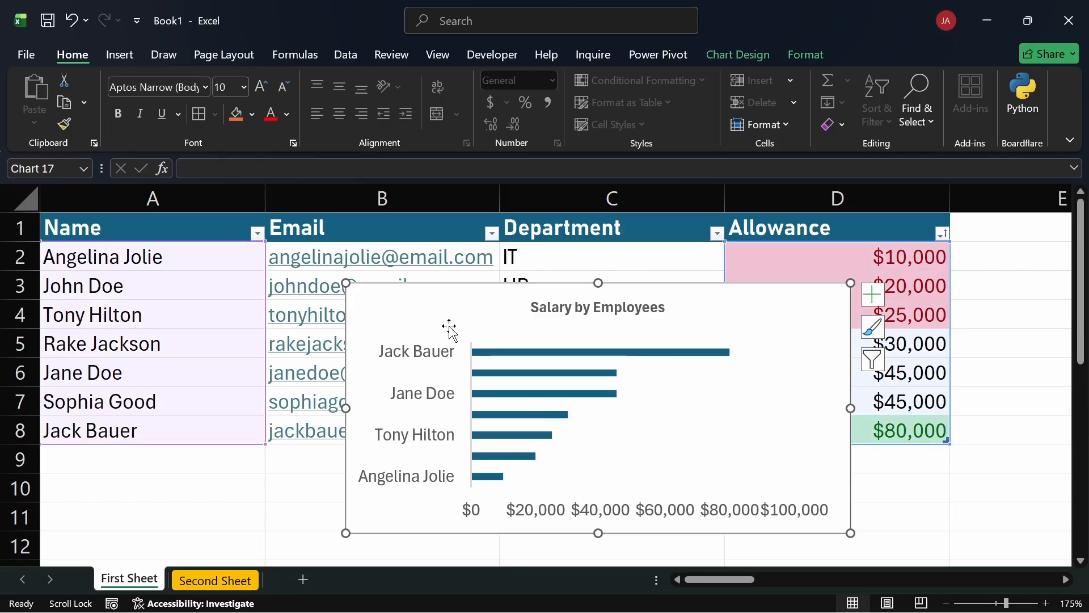
pyautogui.click(631, 262)
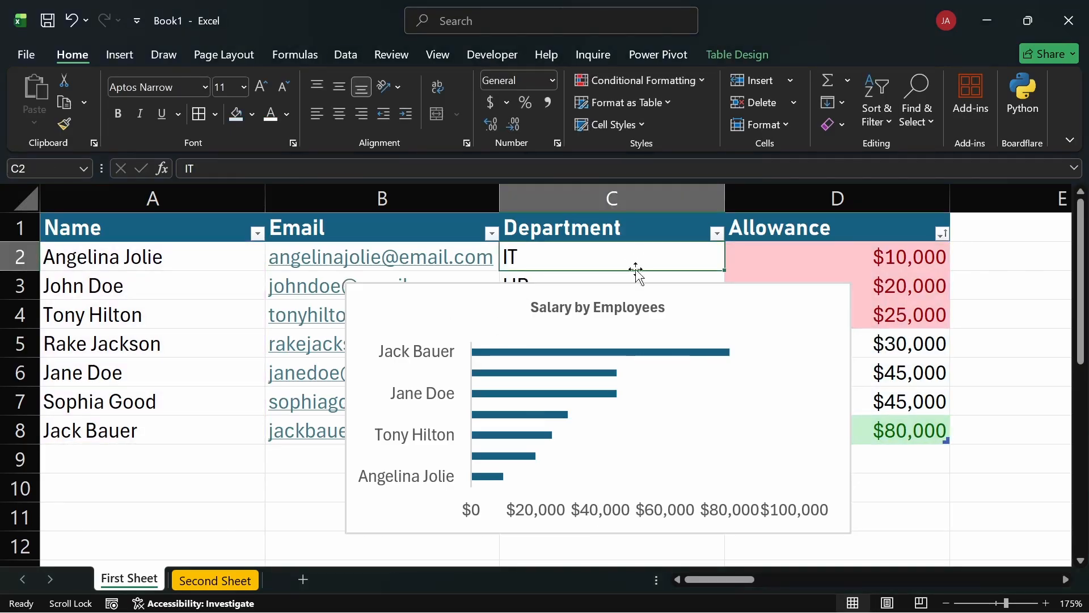
# Delete the whole "Salary by Employees" chart from the First Sheet.
pyautogui.click(700, 310)
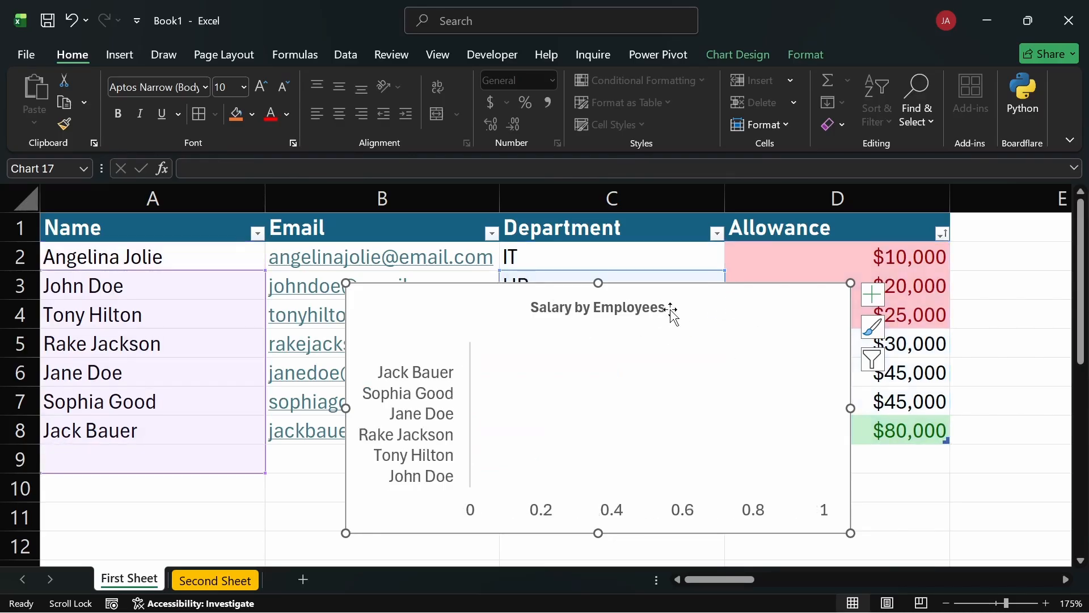
pyautogui.click(754, 342)
pyautogui.press('Escape')
pyautogui.press('Delete')
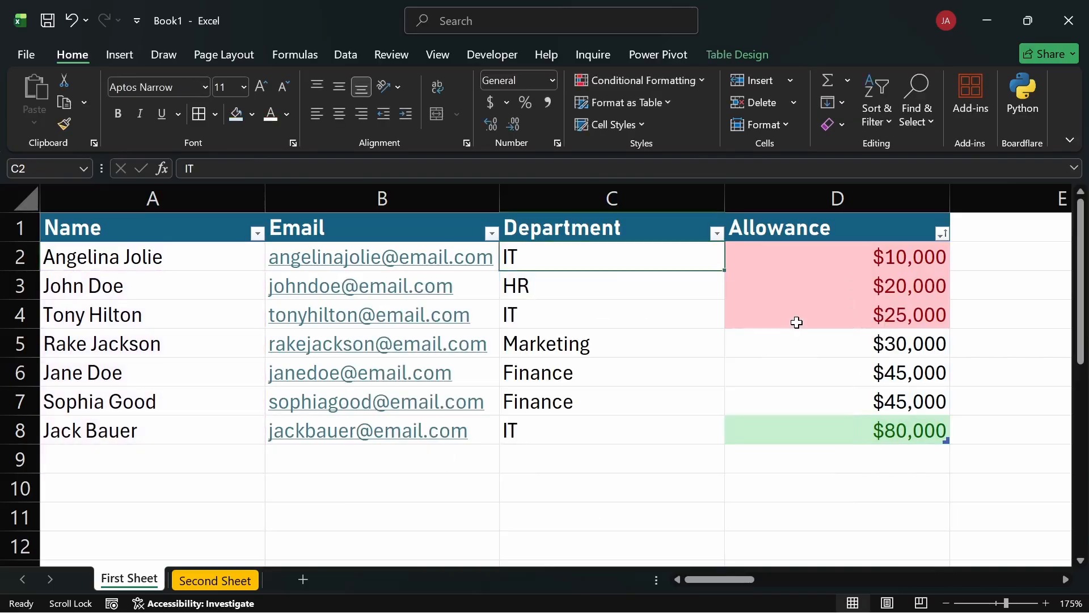
pyautogui.click(651, 433)
pyautogui.click(552, 468)
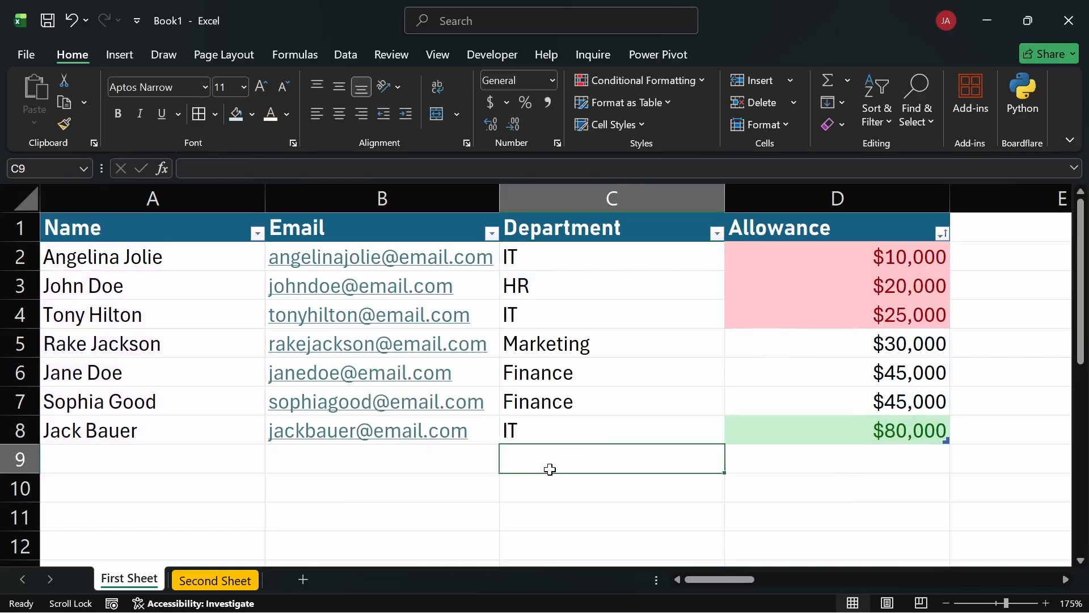
# Look through the map, recommended, and column or bar chart options available for insertion.
pyautogui.click(119, 53)
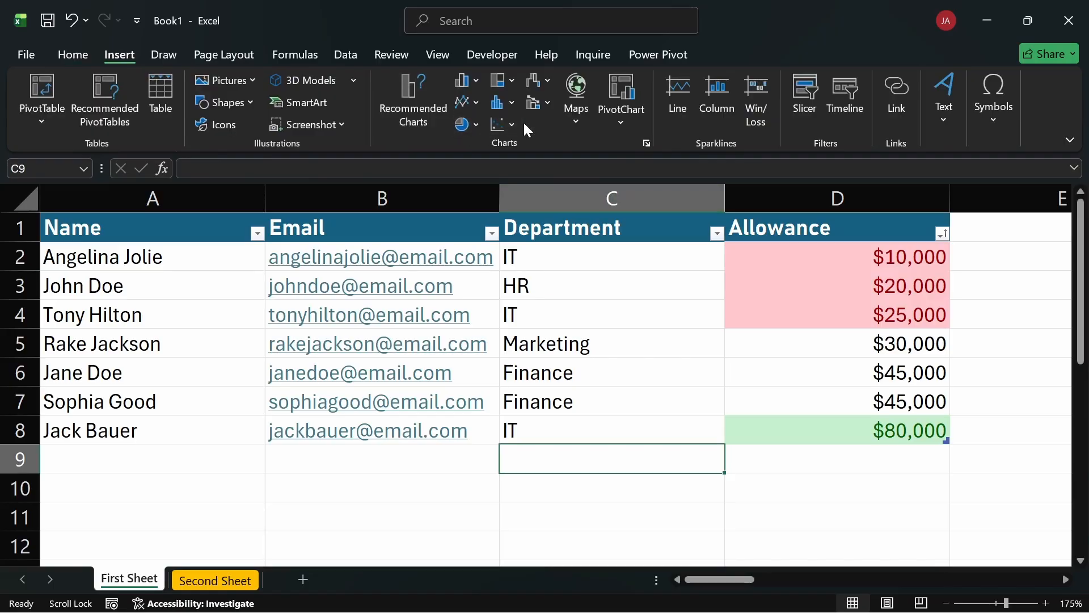
pyautogui.click(575, 118)
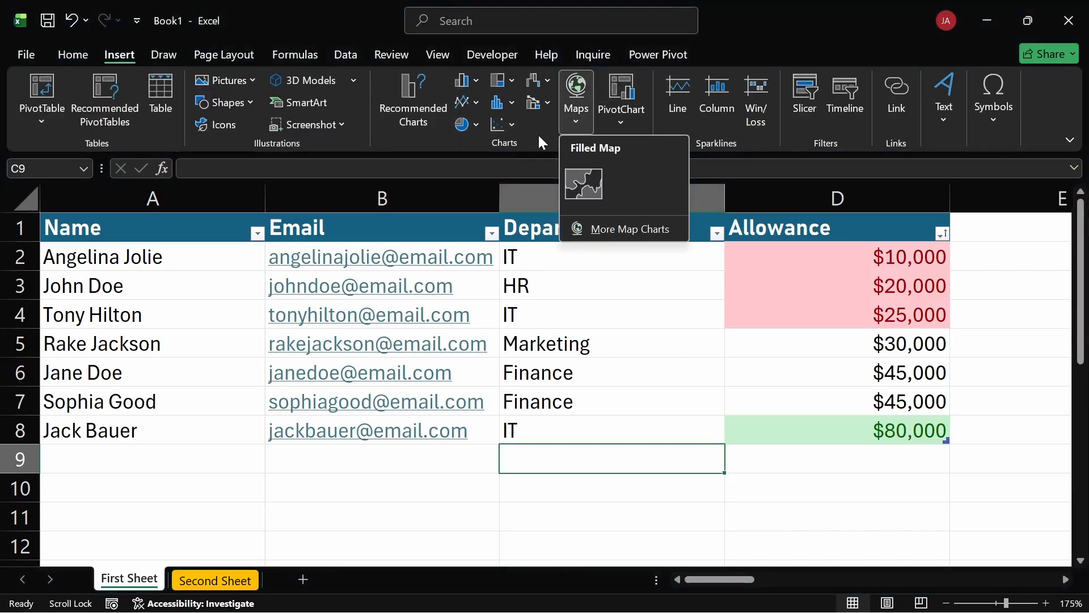
pyautogui.click(537, 134)
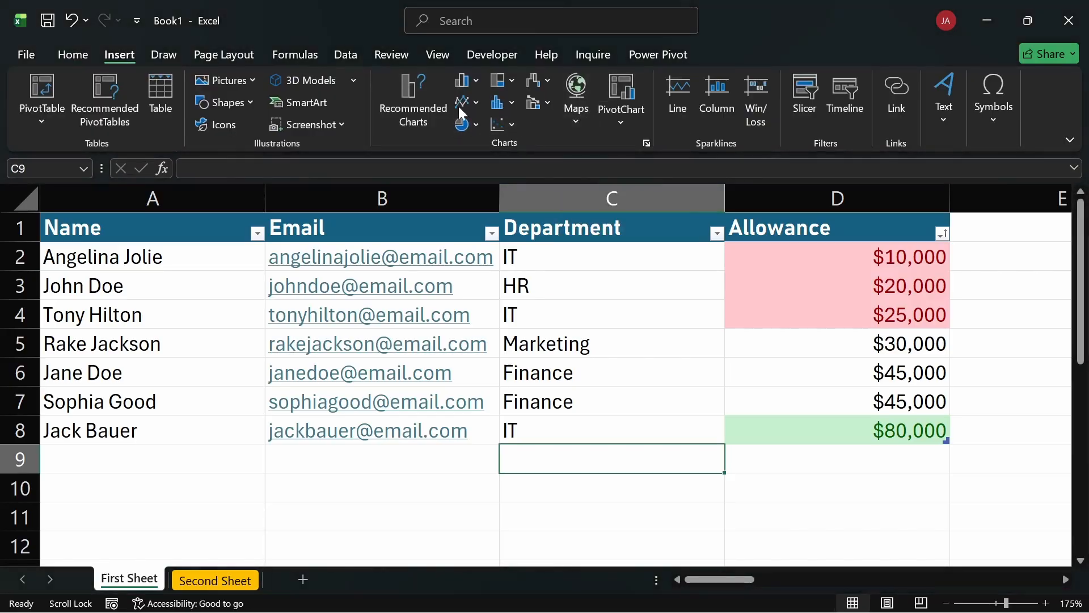
pyautogui.click(406, 89)
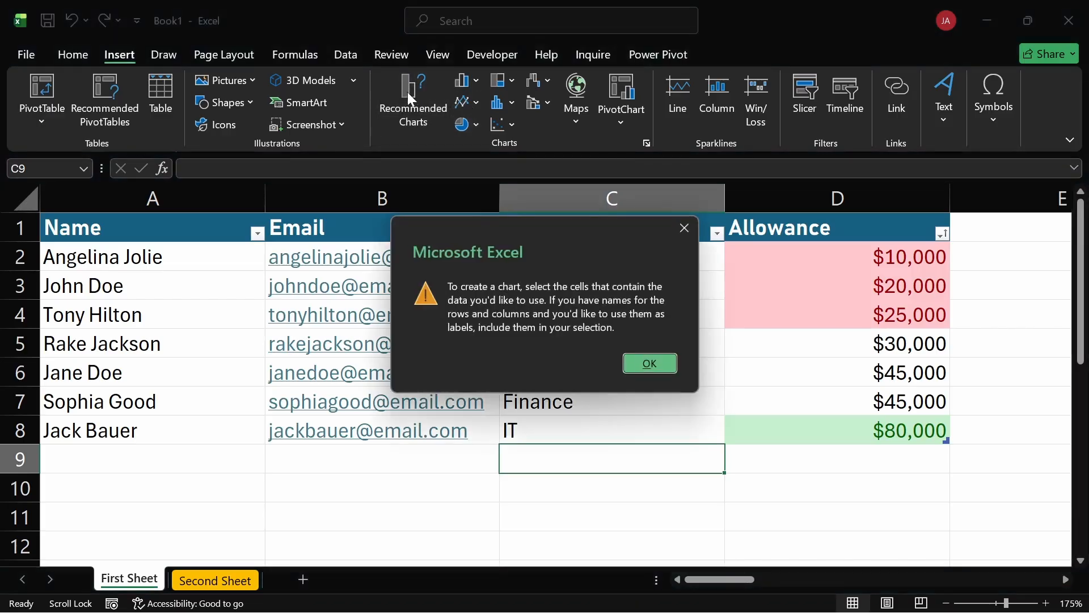
pyautogui.click(656, 366)
pyautogui.click(579, 256)
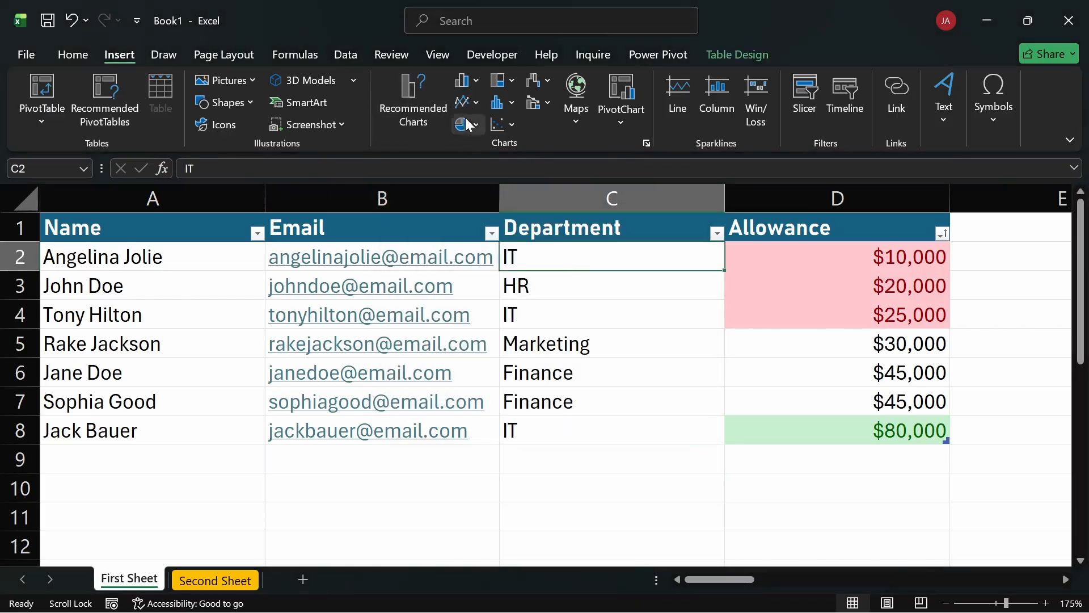
pyautogui.click(472, 80)
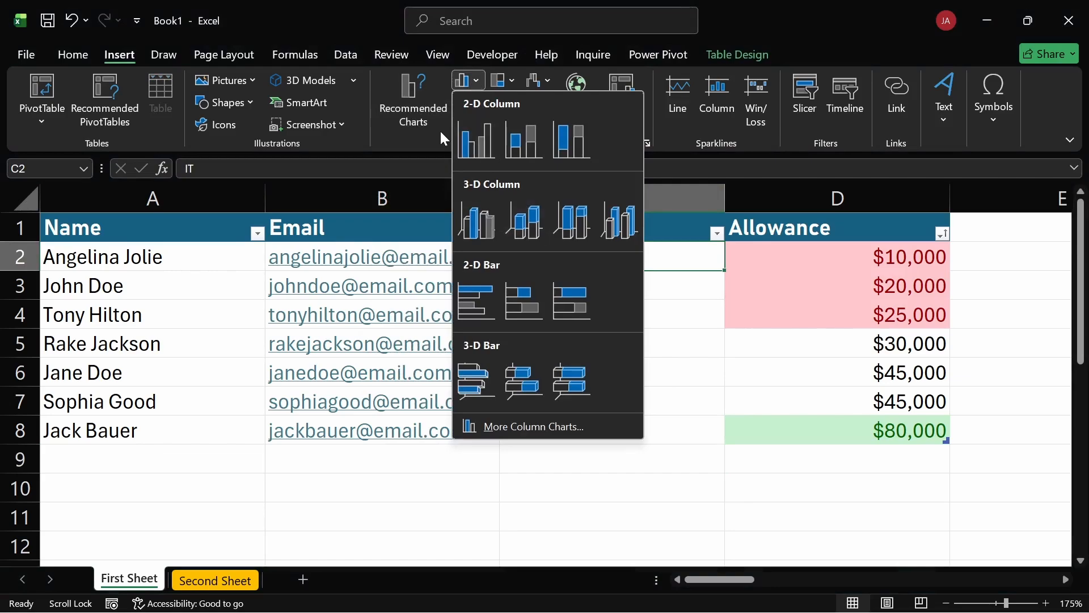
pyautogui.click(424, 138)
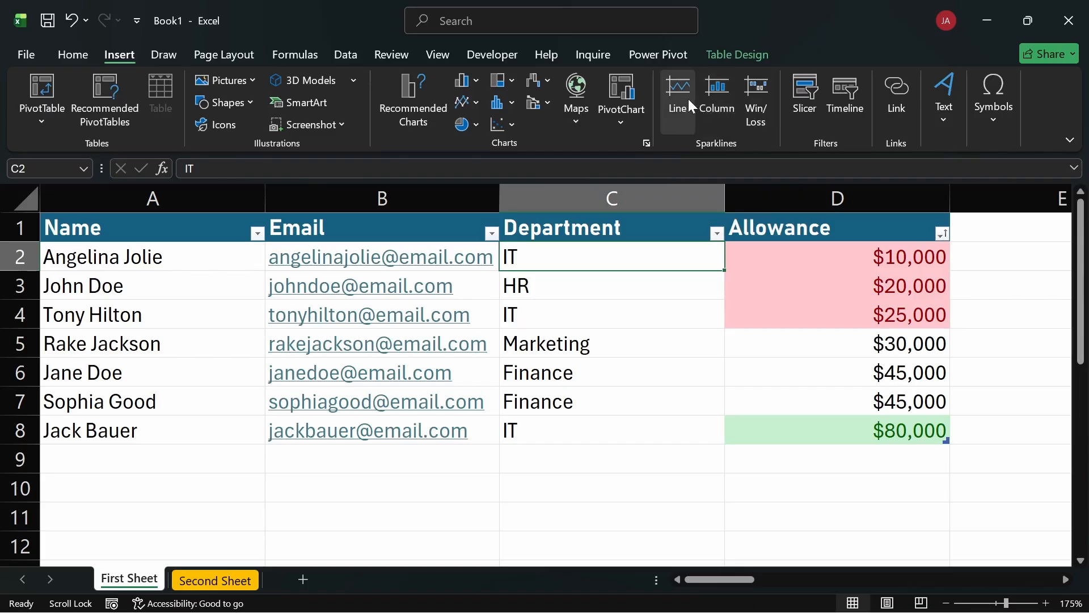
pyautogui.click(828, 256)
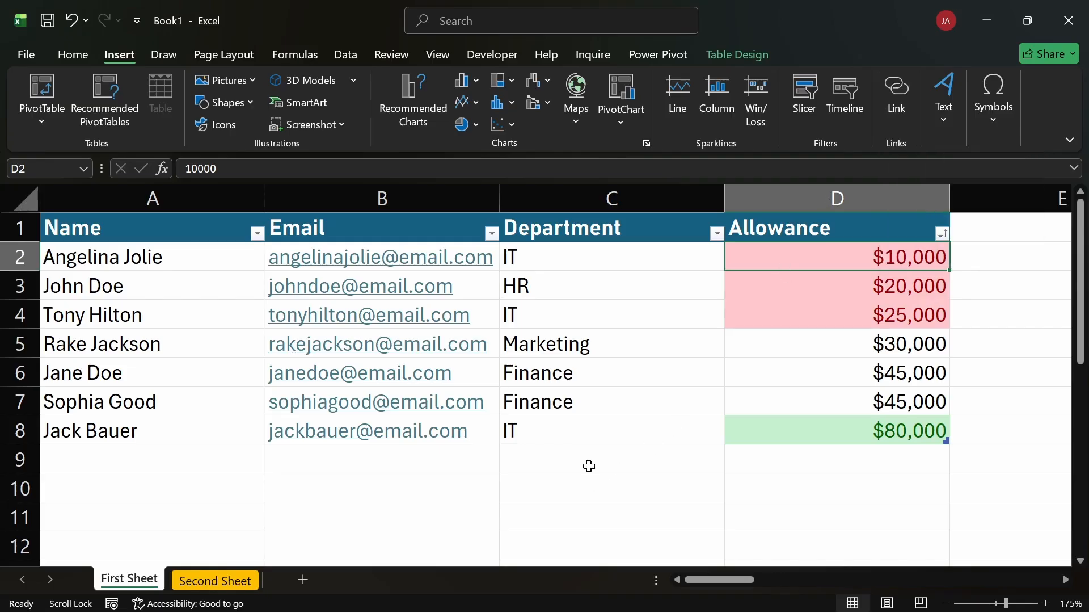
# Rename the First Sheet worksheet as "Data".
pyautogui.click(572, 460)
pyautogui.doubleClick(129, 578)
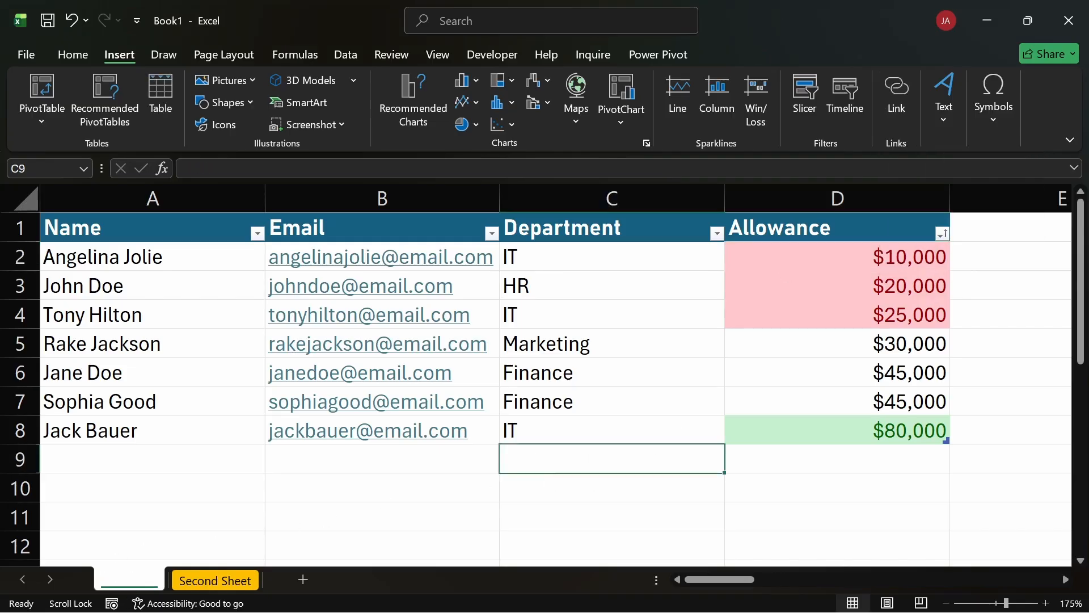
pyautogui.write('Data')
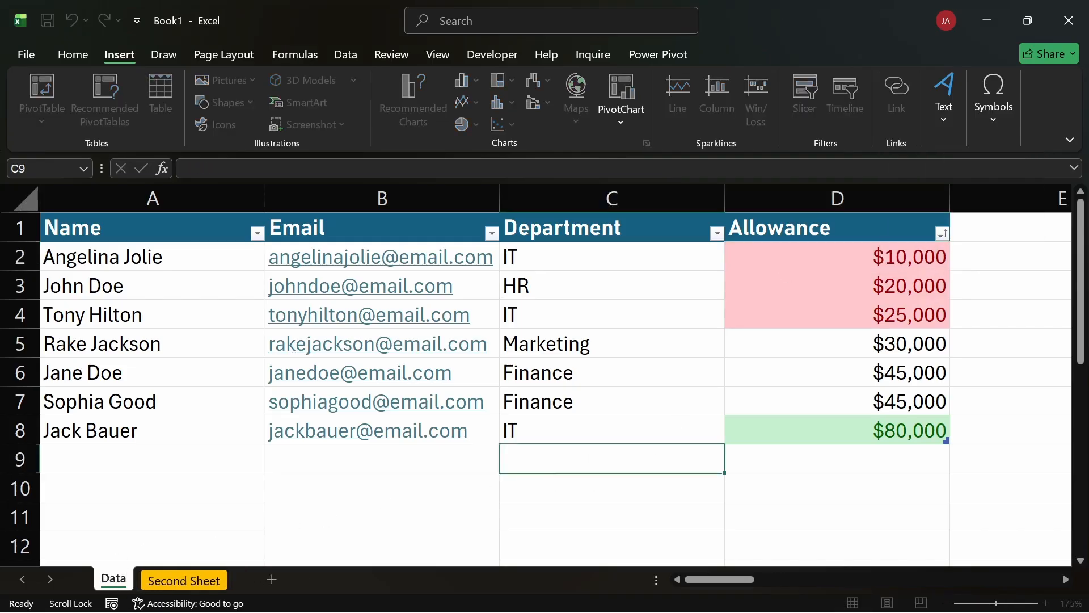
pyautogui.press('Return')
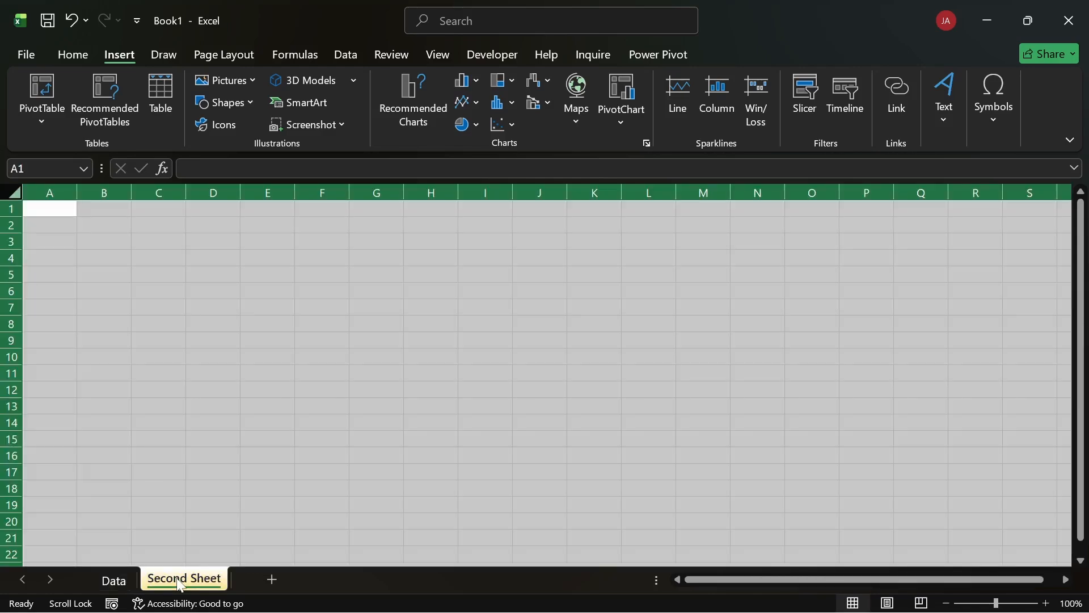
# Rename the Second Sheet worksheet as "Sheet List".
pyautogui.doubleClick(180, 581)
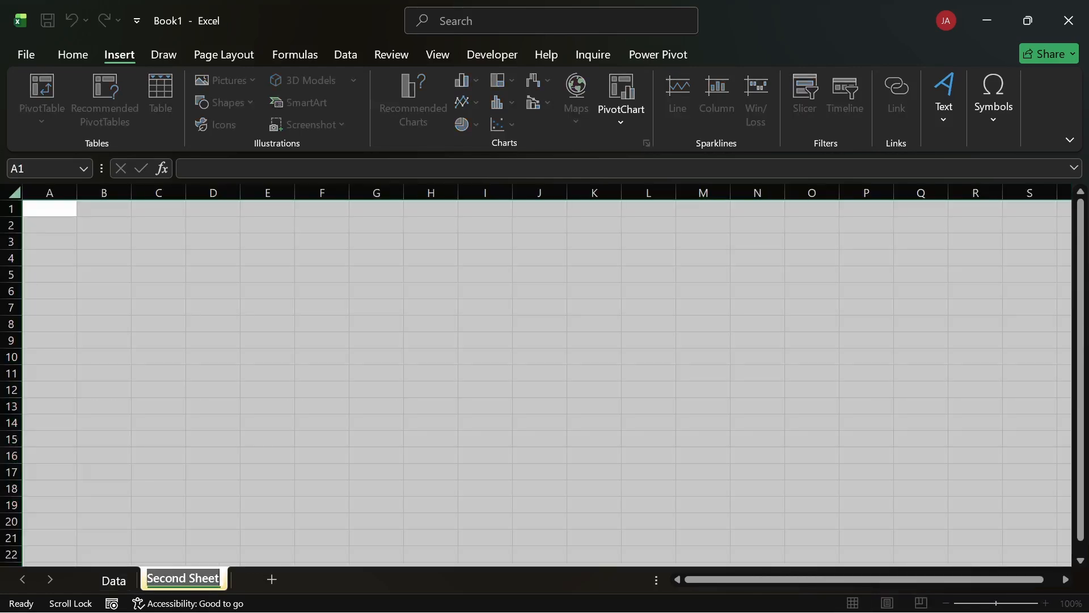
pyautogui.write('L')
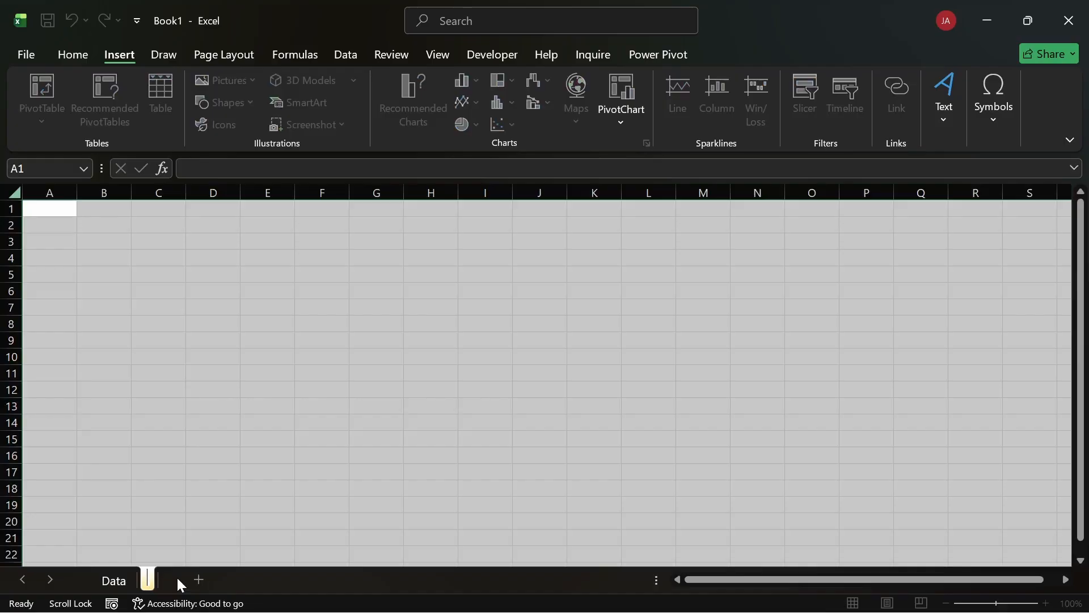
pyautogui.write('HEET')
pyautogui.write('Sheet Lis')
pyautogui.write('t')
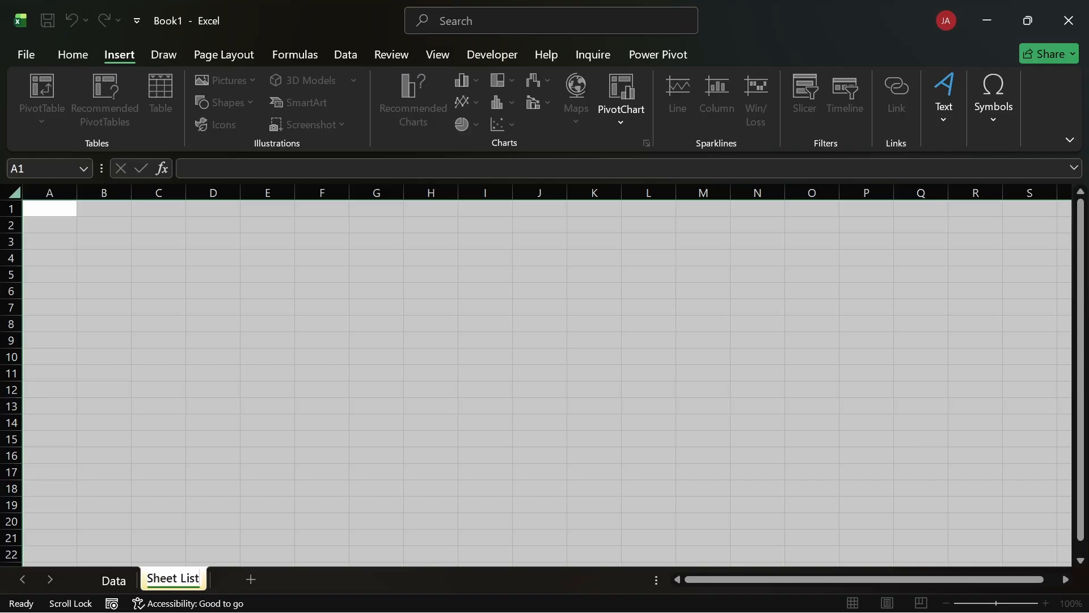
pyautogui.press('Return')
# Move the Sheet List worksheet in front of the Data worksheet.
pyautogui.moveTo(180, 584); pyautogui.dragTo(106, 582)
pyautogui.click(108, 441)
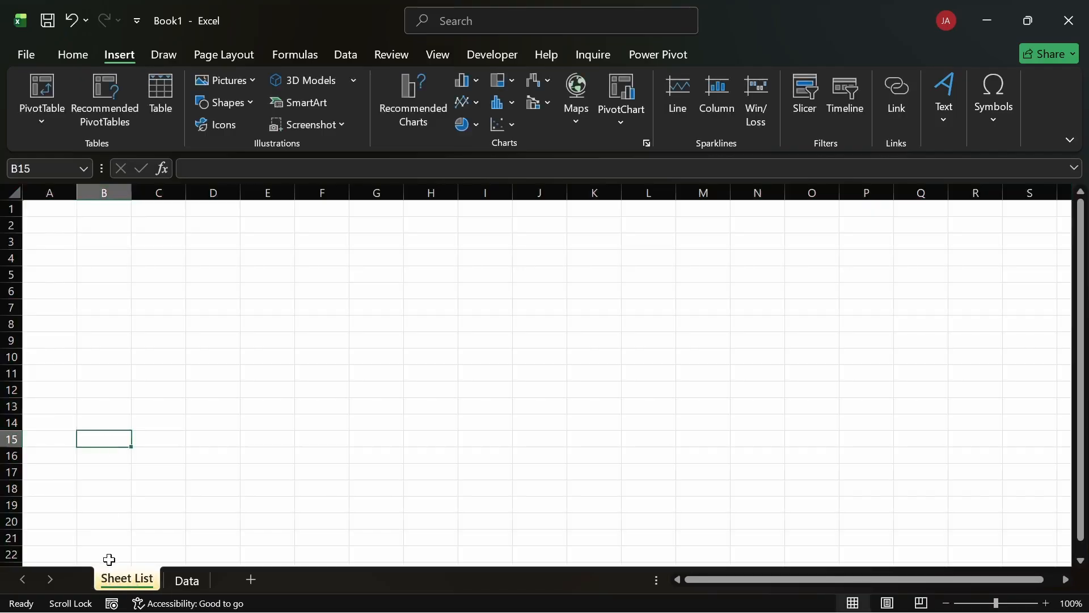
pyautogui.click(288, 475)
# Select cell A2 on Sheet List and set the sheet's magnification to 200%.
pyautogui.click(37, 211)
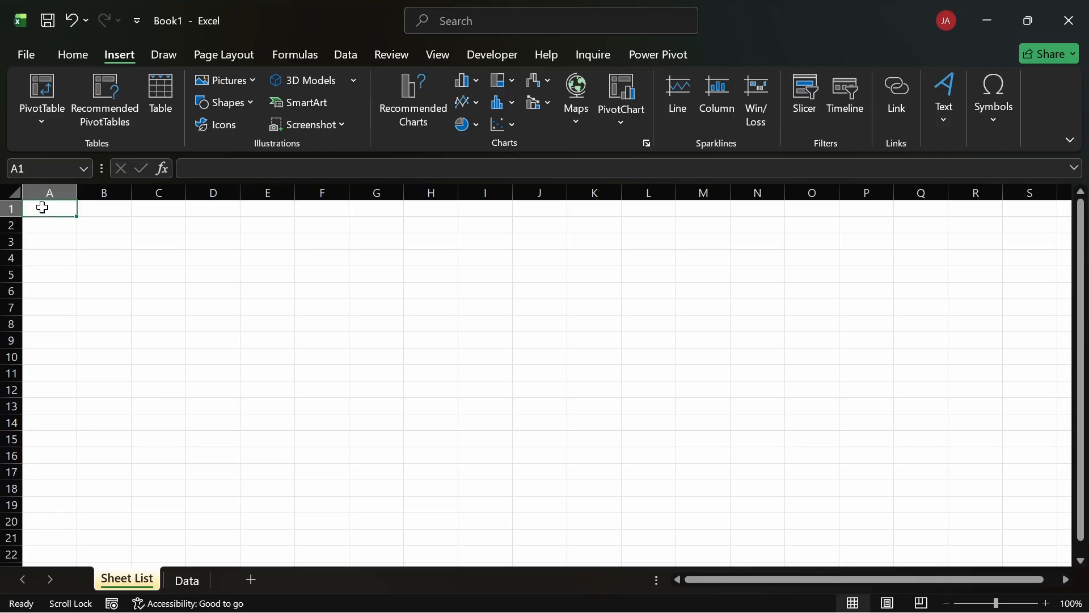
pyautogui.moveTo(51, 217); pyautogui.dragTo(56, 182)
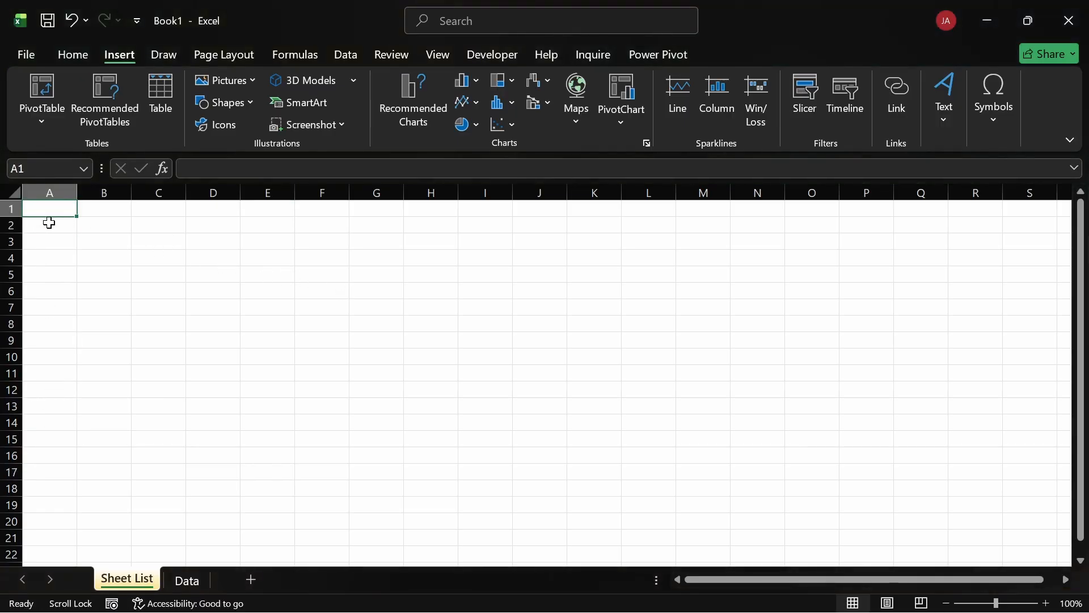
pyautogui.click(50, 221)
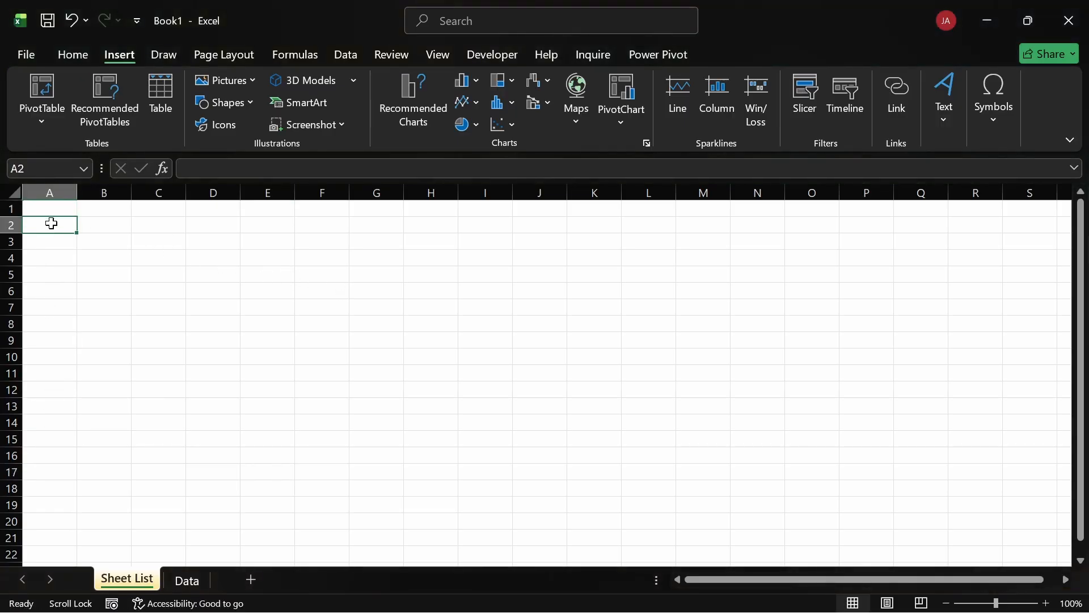
pyautogui.click(1072, 604)
pyautogui.click(545, 374)
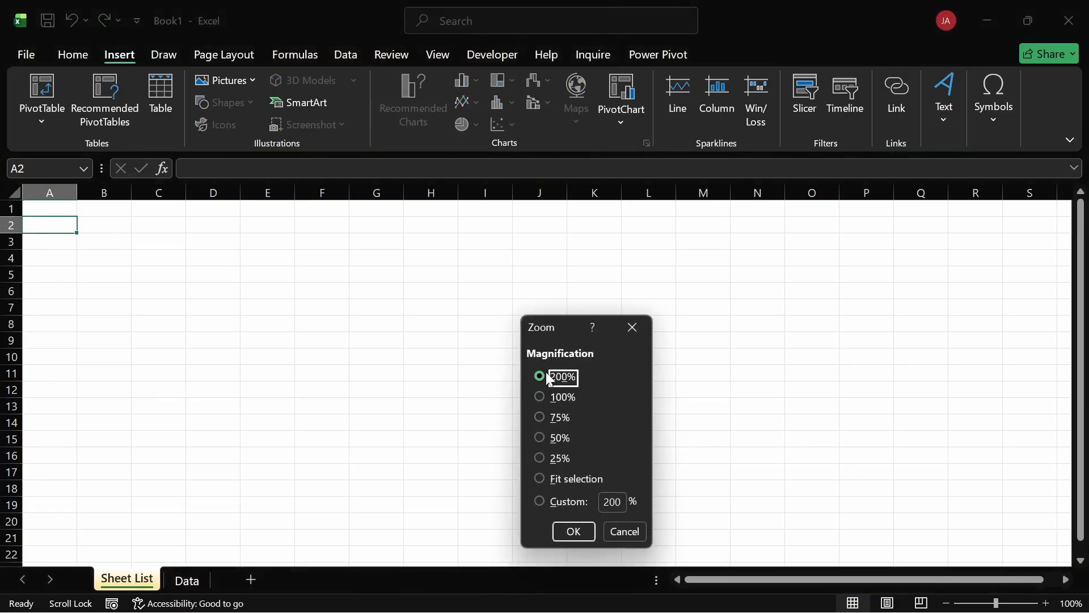
pyautogui.click(574, 530)
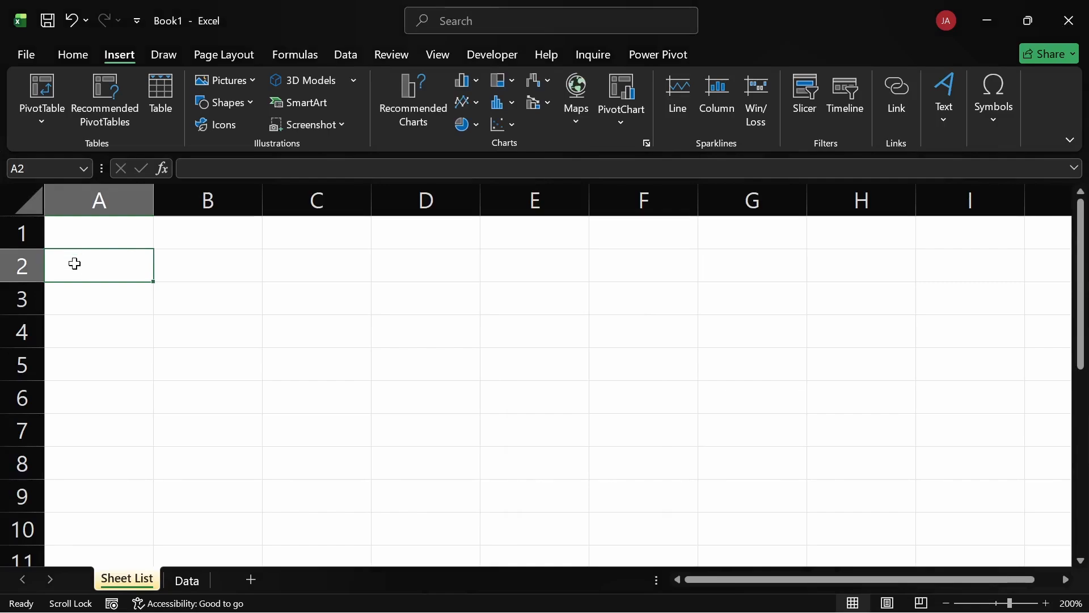
# Insert a hyperlink in cell A2 of Sheet List to cell A1 of the Data sheet, with the display text "Dataset".
pyautogui.click(893, 98)
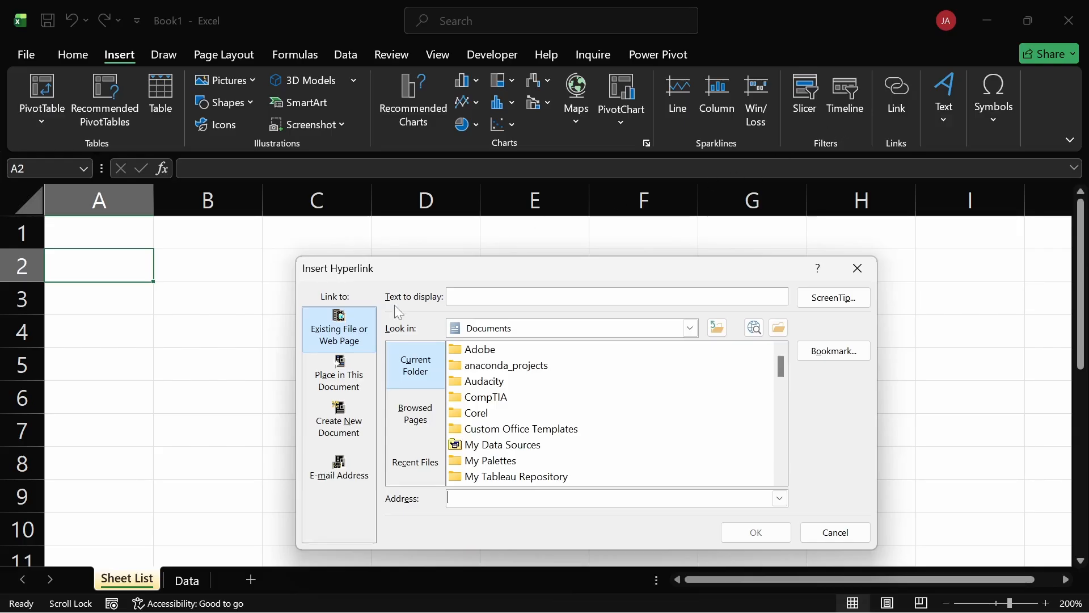
pyautogui.click(339, 370)
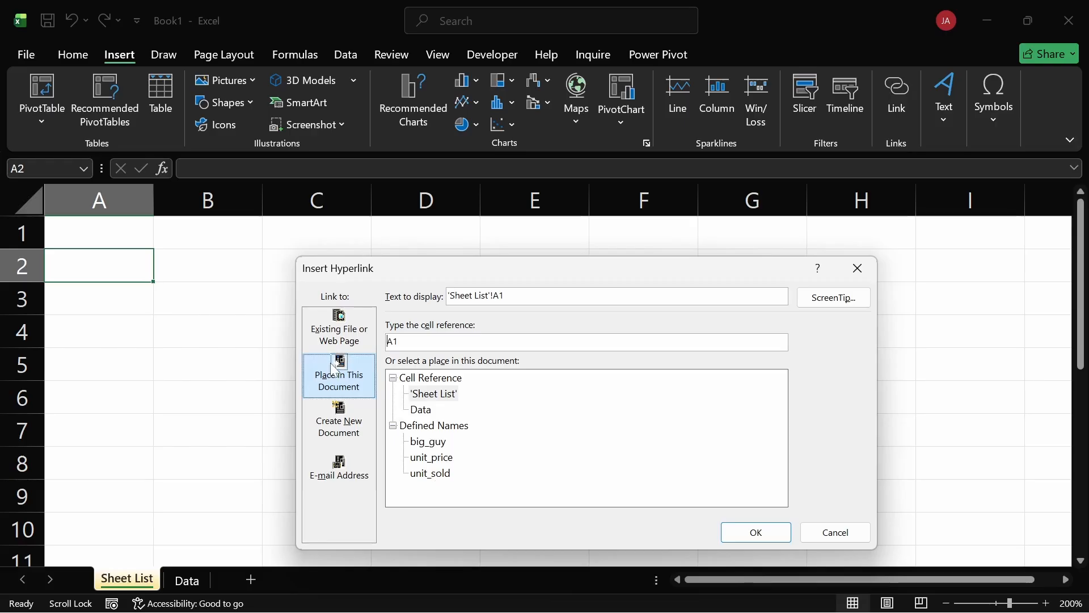
pyautogui.click(419, 412)
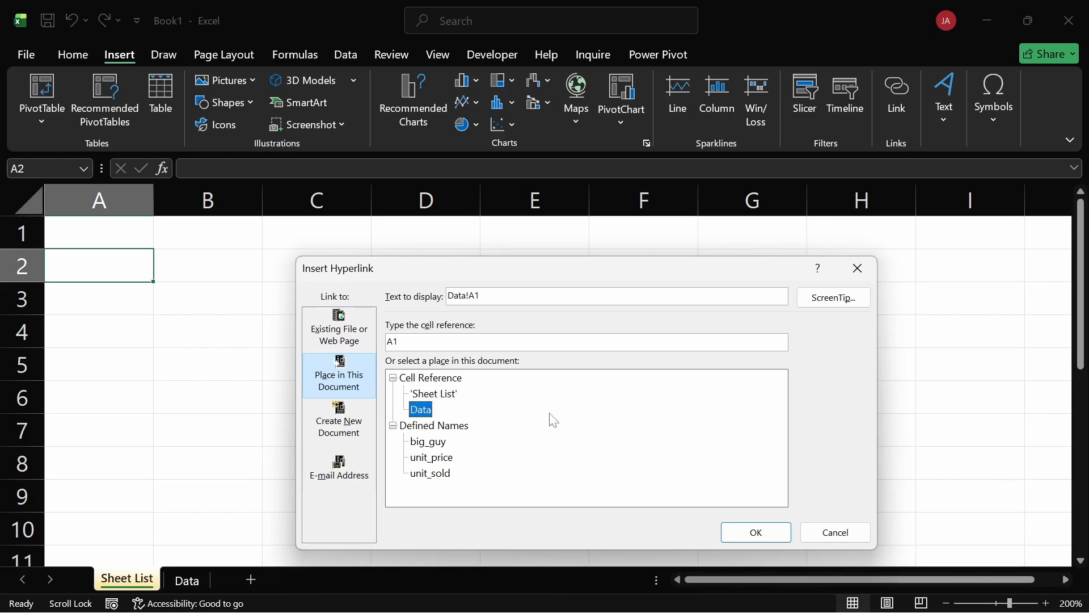
pyautogui.click(499, 299)
pyautogui.press('BackSpace')
pyautogui.press('BackSpace')
pyautogui.press('BackSpace')
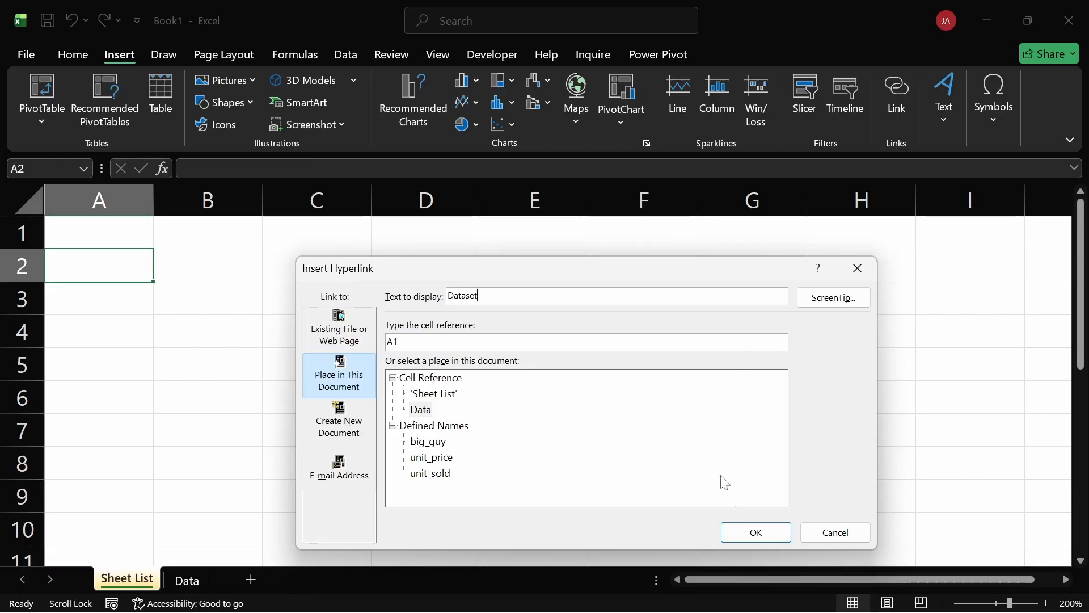
pyautogui.click(769, 535)
pyautogui.click(291, 320)
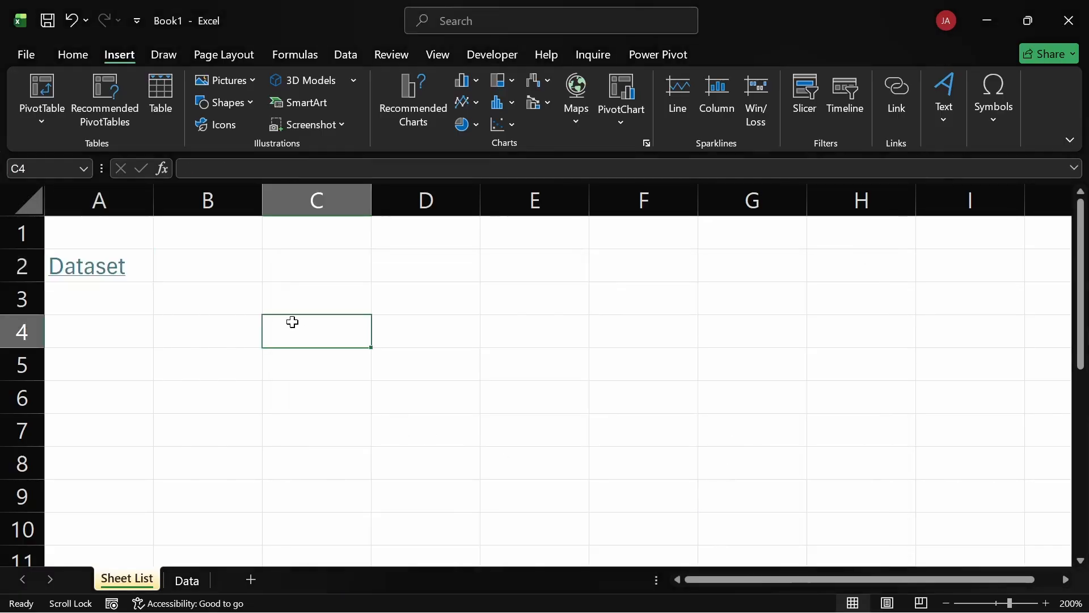
# Test the Dataset link by following it to the Data sheet, returning to Sheet List, and following it again.
pyautogui.click(149, 265)
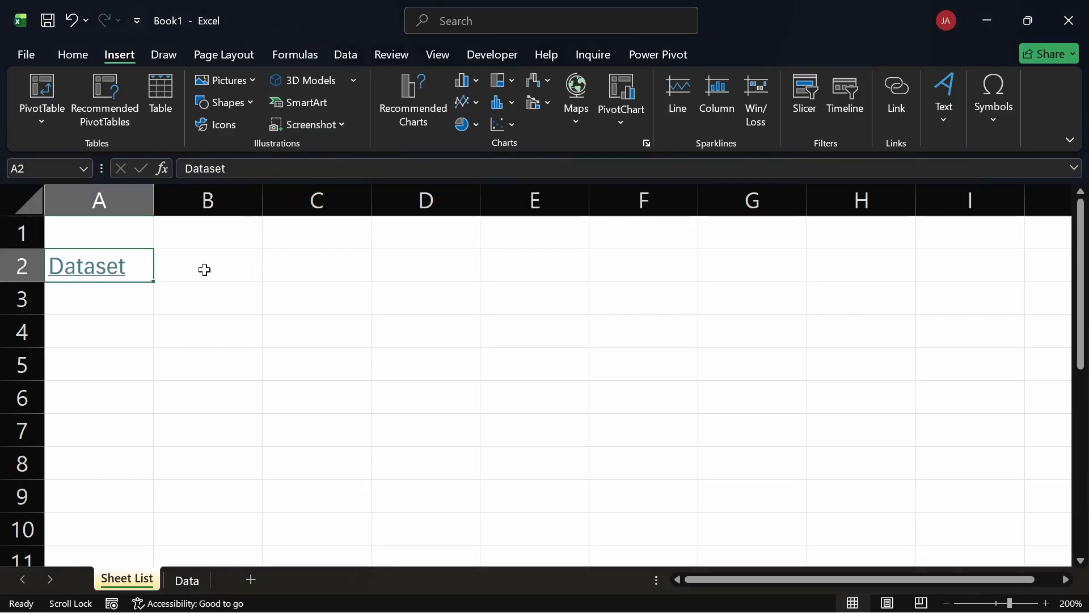
pyautogui.click(189, 292)
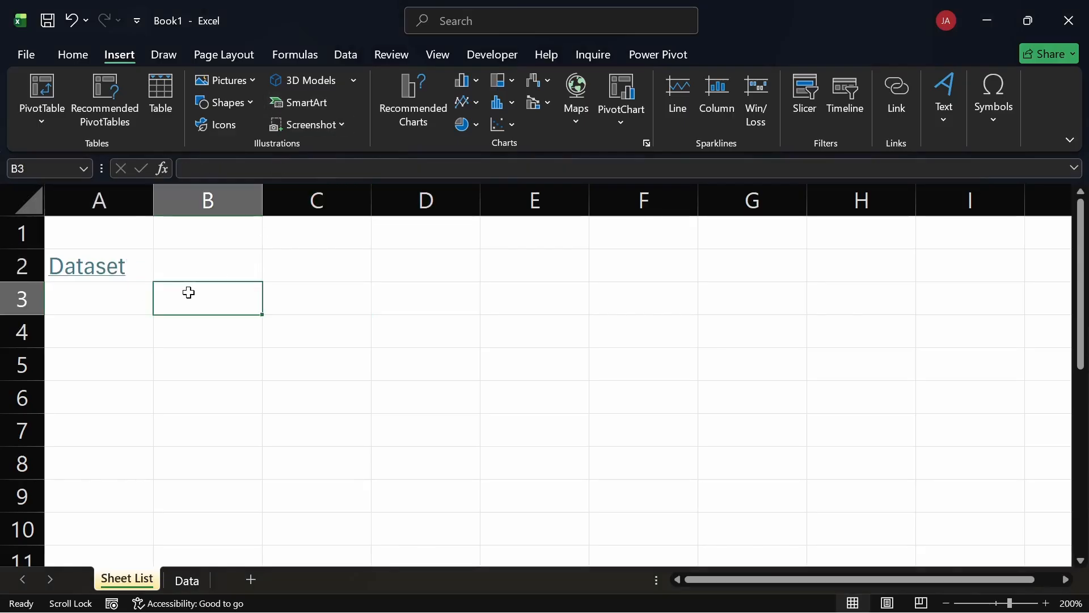
pyautogui.click(91, 276)
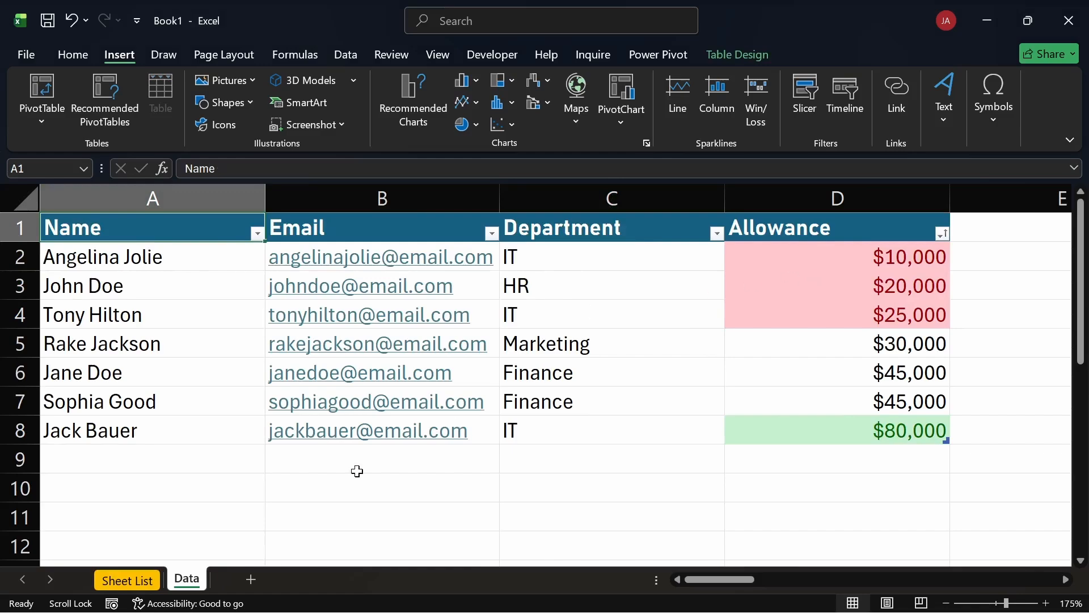
pyautogui.click(144, 579)
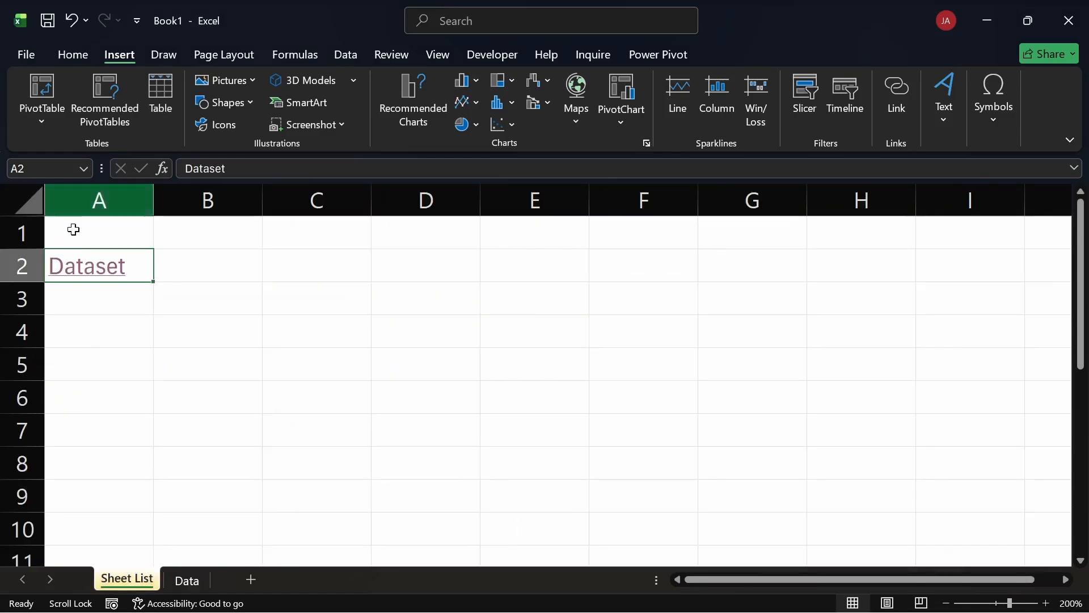
pyautogui.click(101, 266)
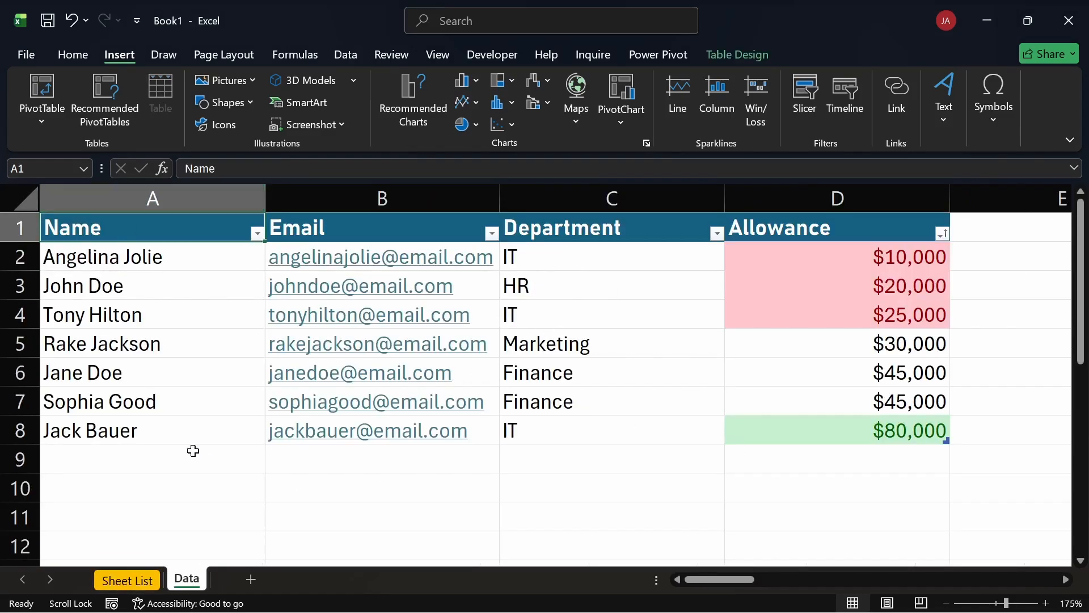
# Enter "Home" in cell A10 of the Data sheet, below the employee table.
pyautogui.click(114, 458)
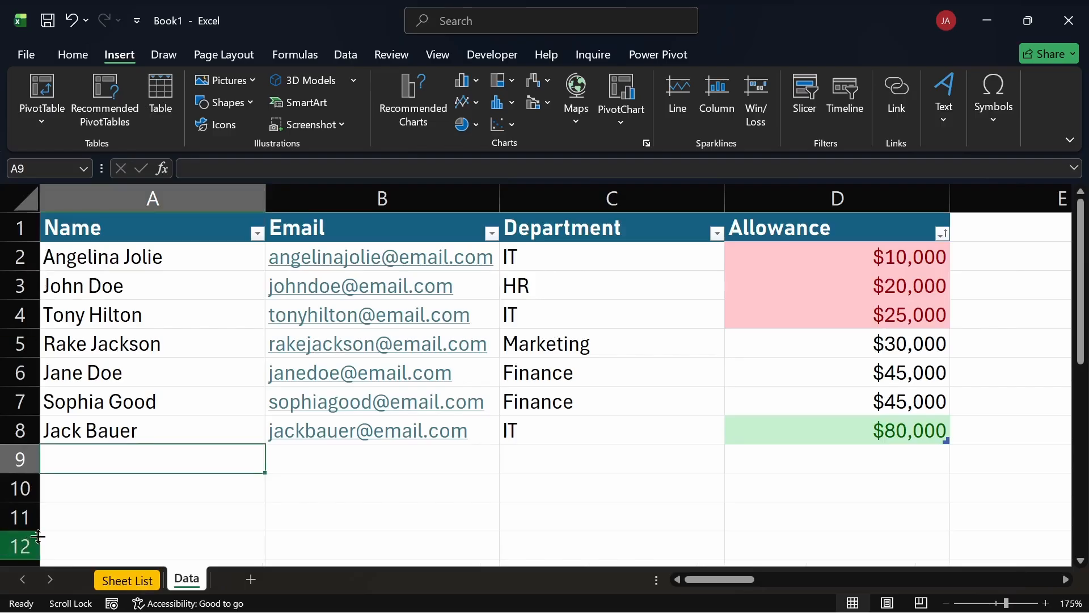
pyautogui.click(86, 488)
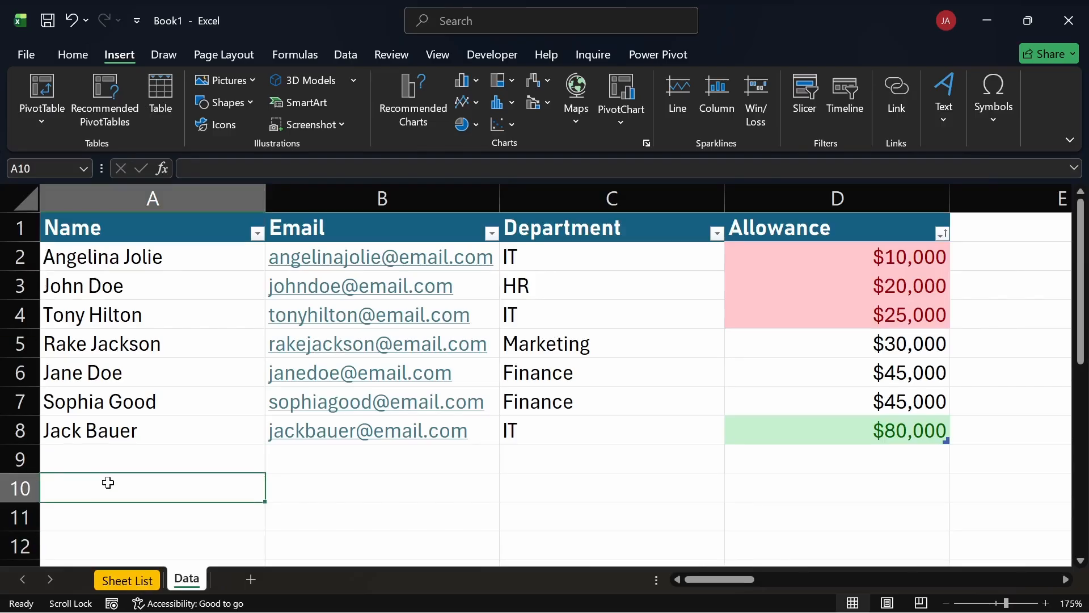
pyautogui.write('Hom')
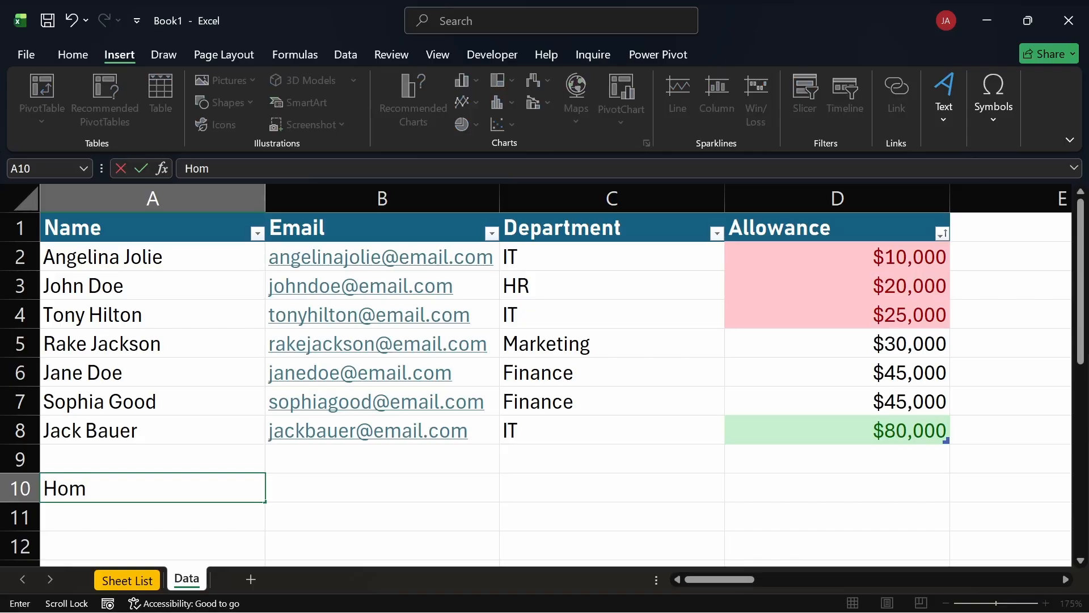
pyautogui.write('e')
pyautogui.click(280, 488)
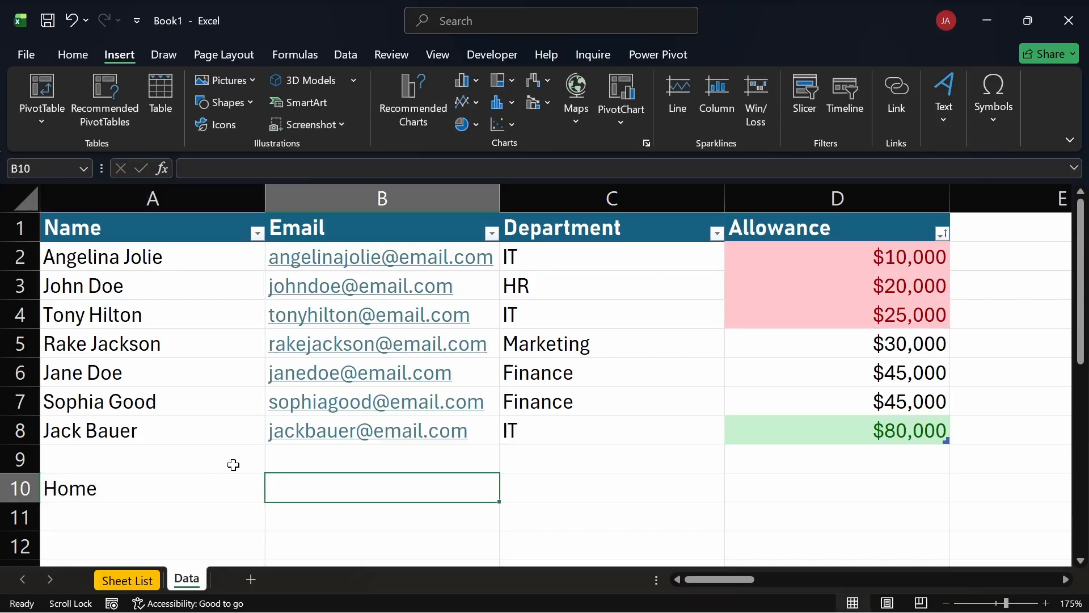
# Hyperlink the Home text in cell A10 to cell A1 of the Sheet List worksheet.
pyautogui.click(212, 499)
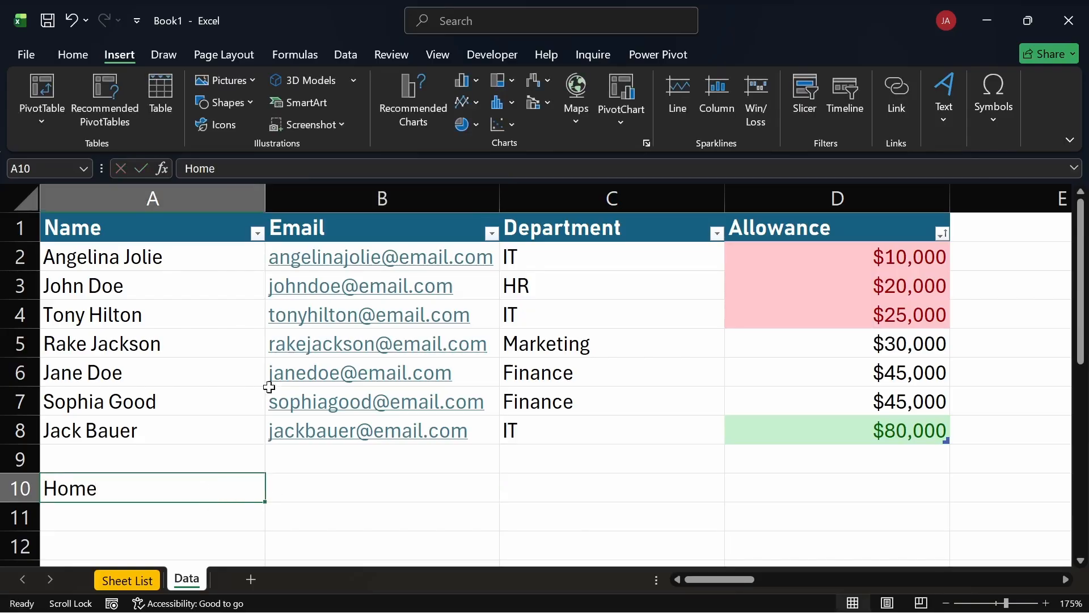
pyautogui.click(907, 89)
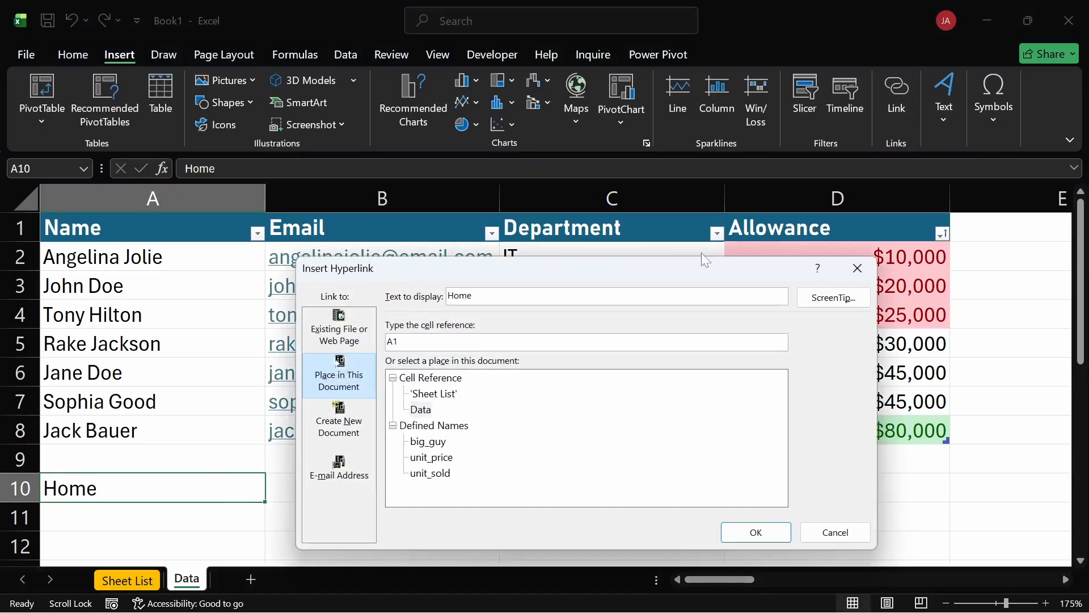
pyautogui.click(857, 270)
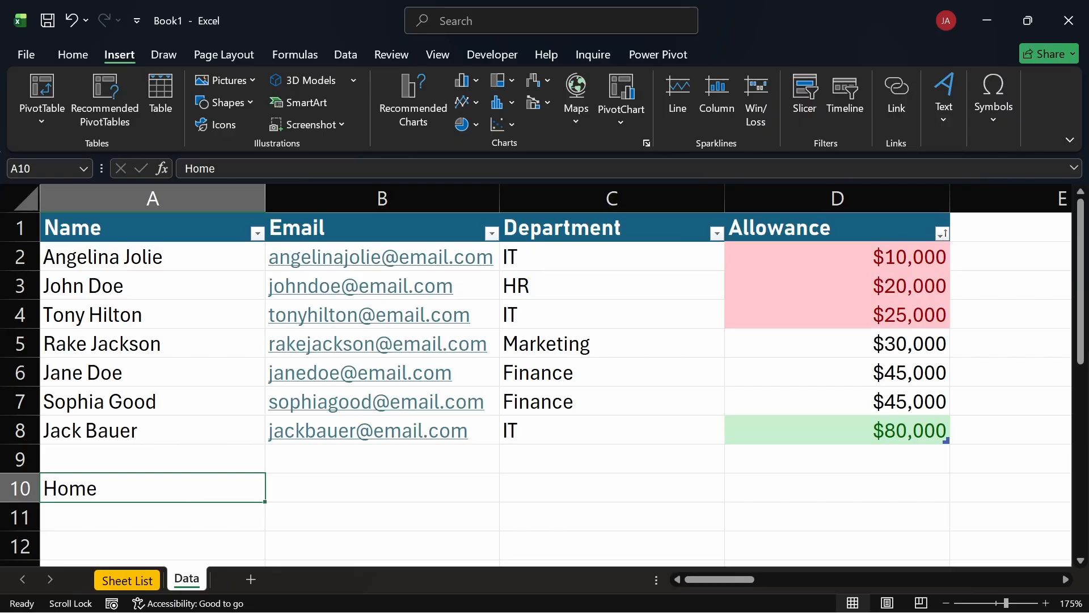
pyautogui.click(898, 93)
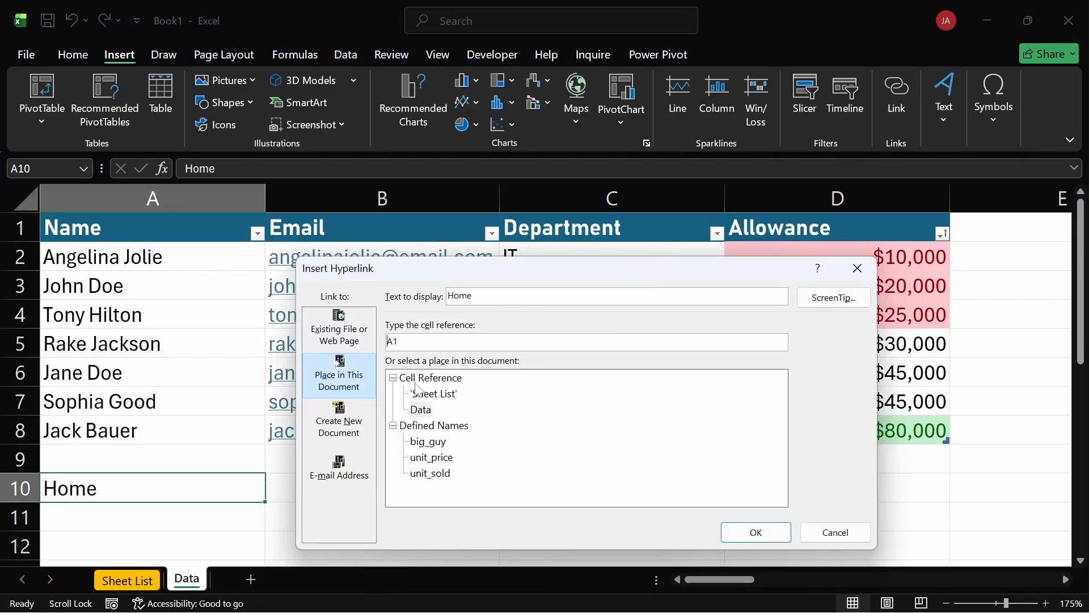
pyautogui.click(430, 394)
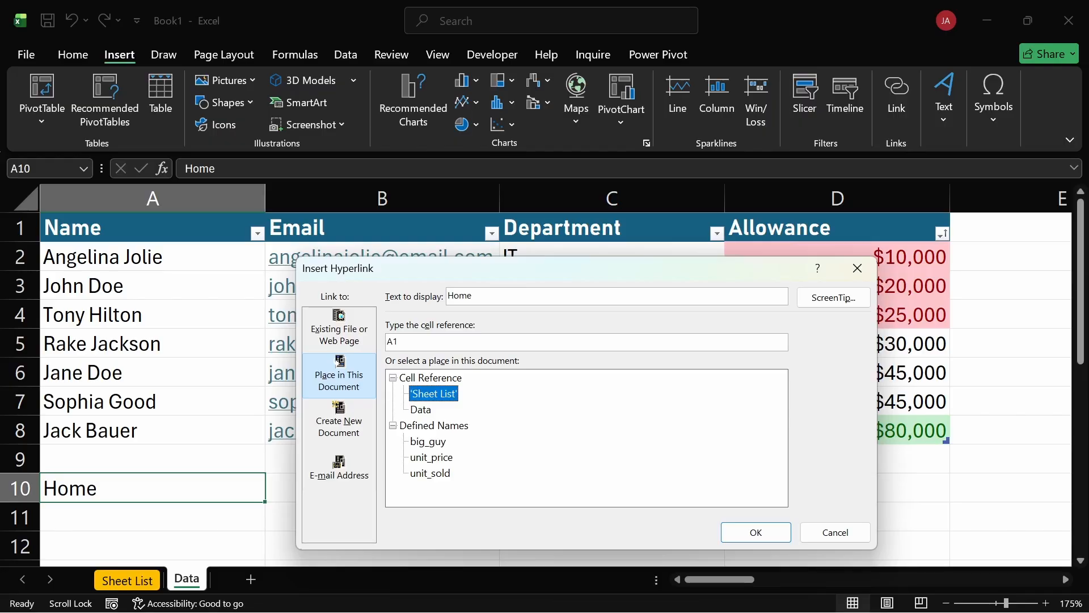
pyautogui.click(756, 532)
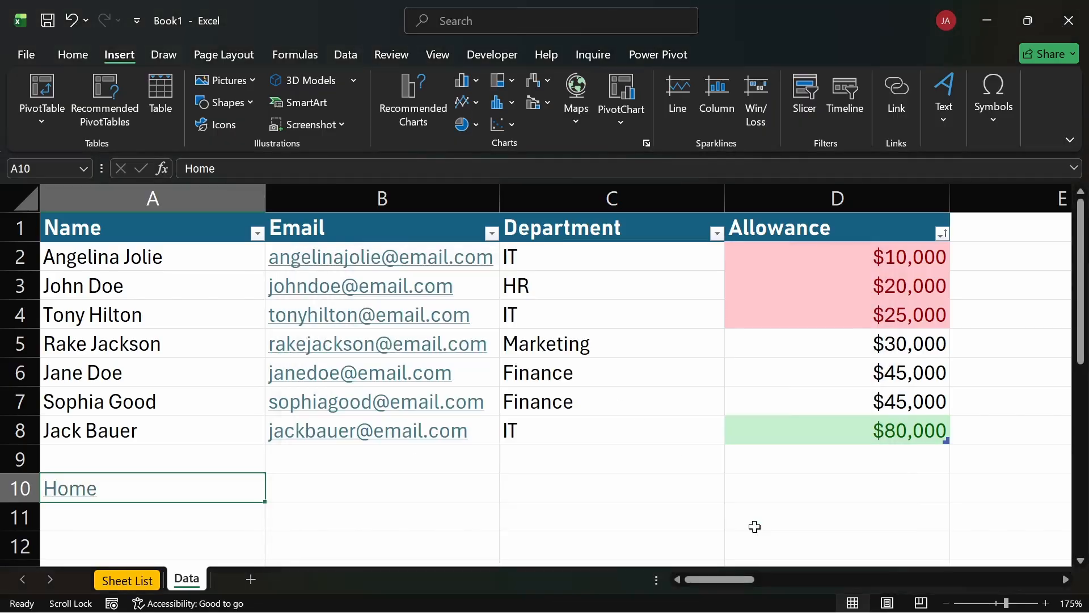
pyautogui.click(412, 488)
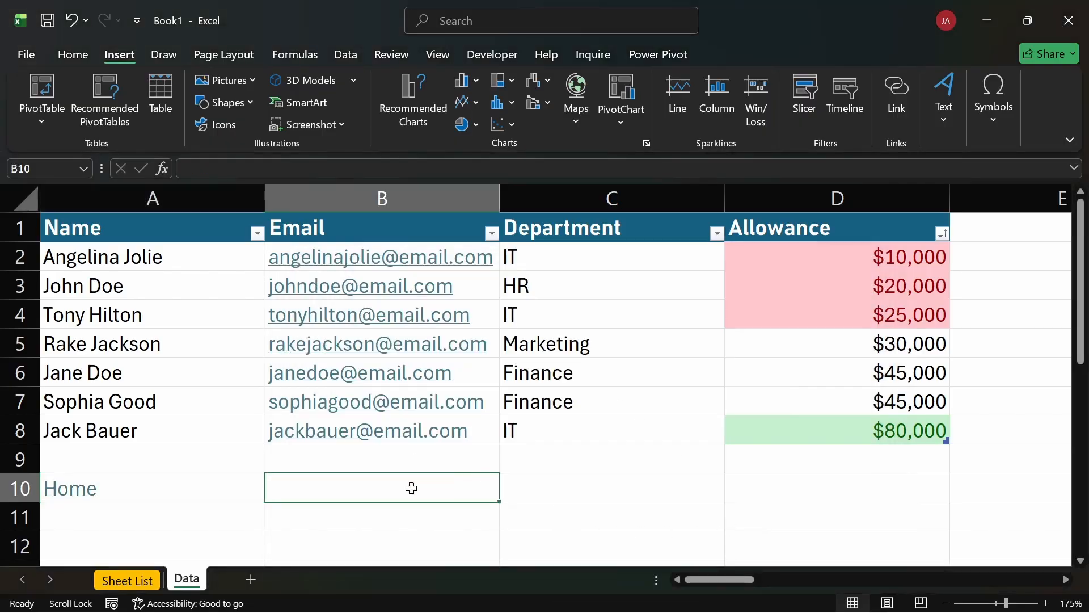
# Test both links by following Home to Sheet List and Dataset back to the Data sheet.
pyautogui.click(90, 493)
pyautogui.click(105, 268)
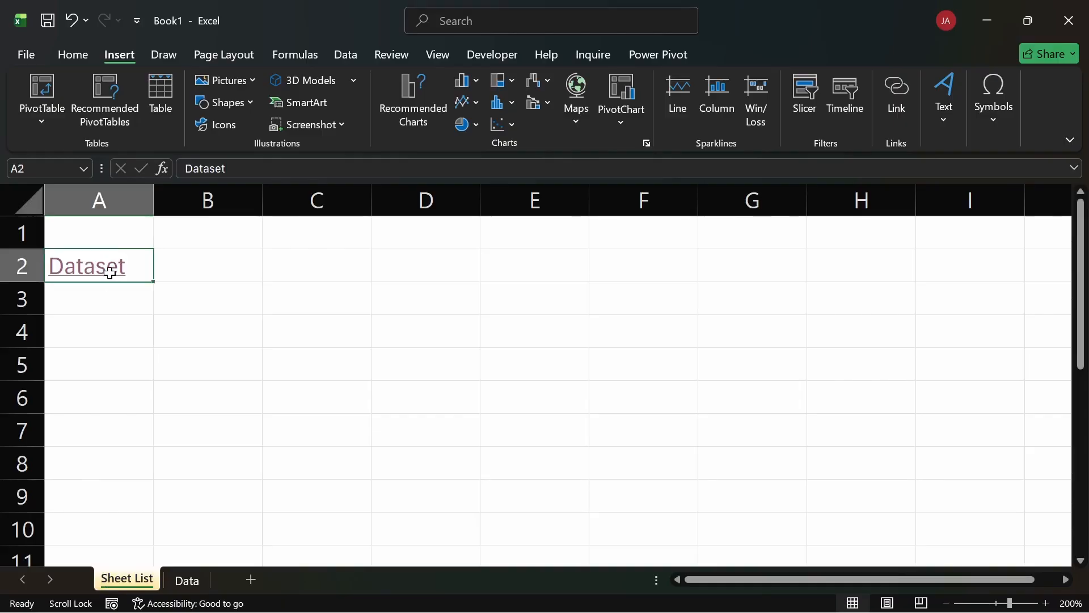
pyautogui.click(456, 460)
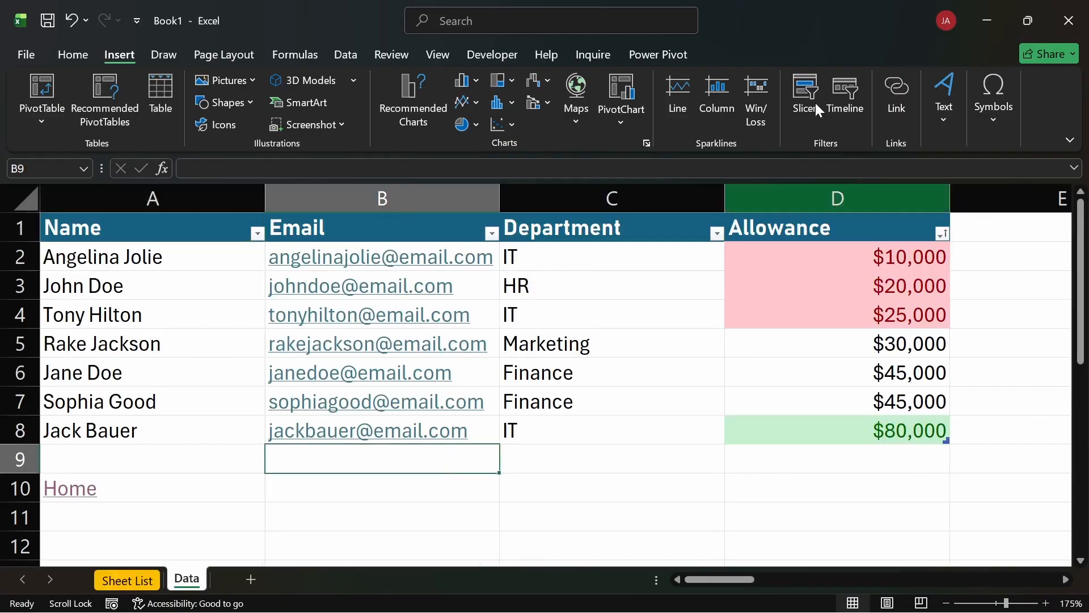
# Examine the available text insertion options and browse the gallery of built-in equations.
pyautogui.click(938, 118)
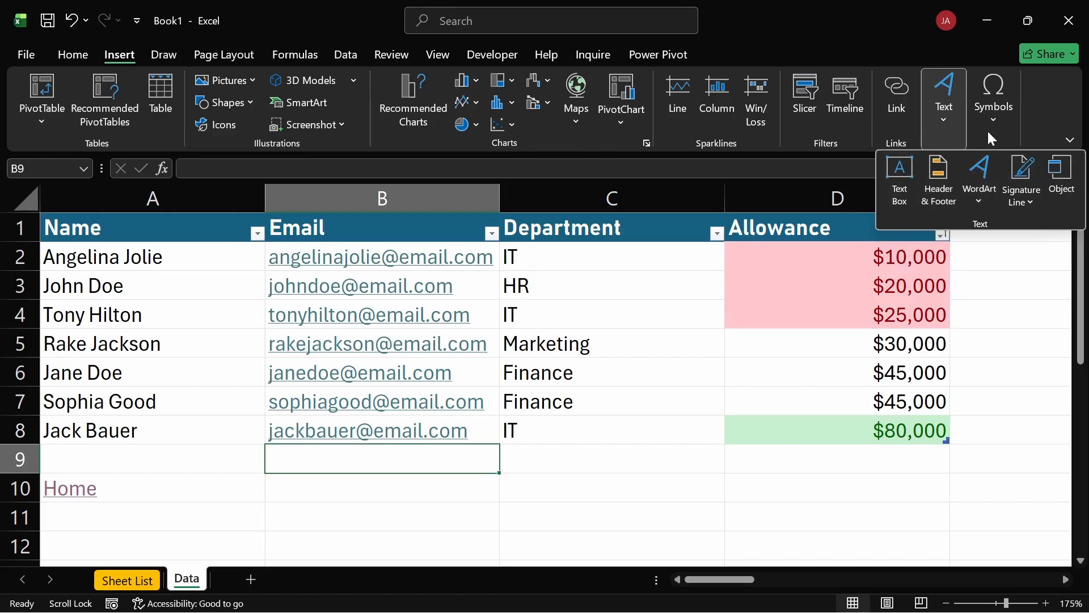
pyautogui.click(998, 121)
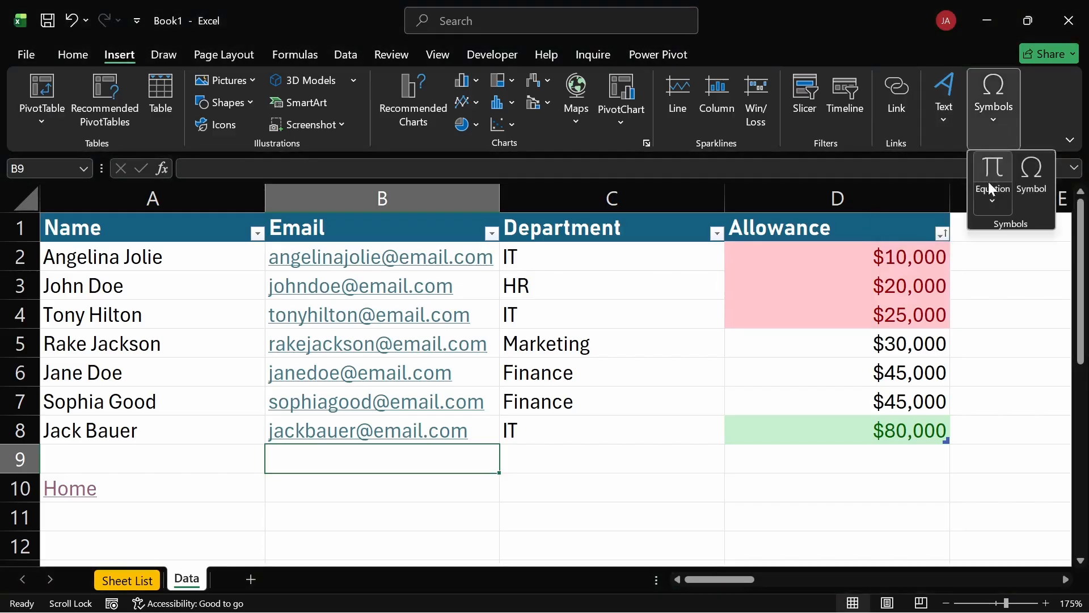
pyautogui.click(995, 192)
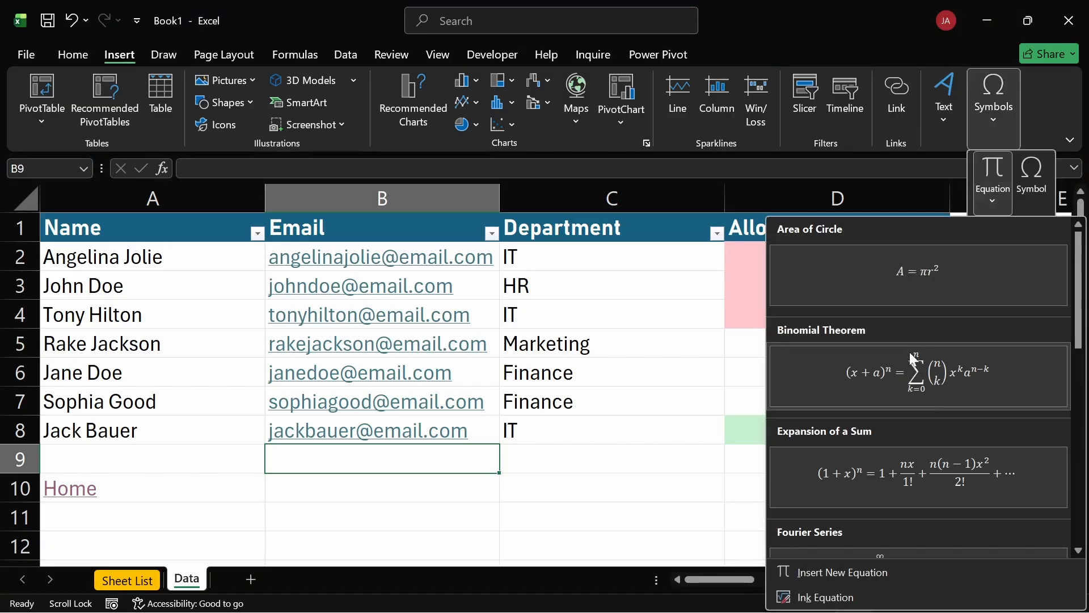
pyautogui.scroll(-5, 910, 352)
pyautogui.scroll(5, 859, 370)
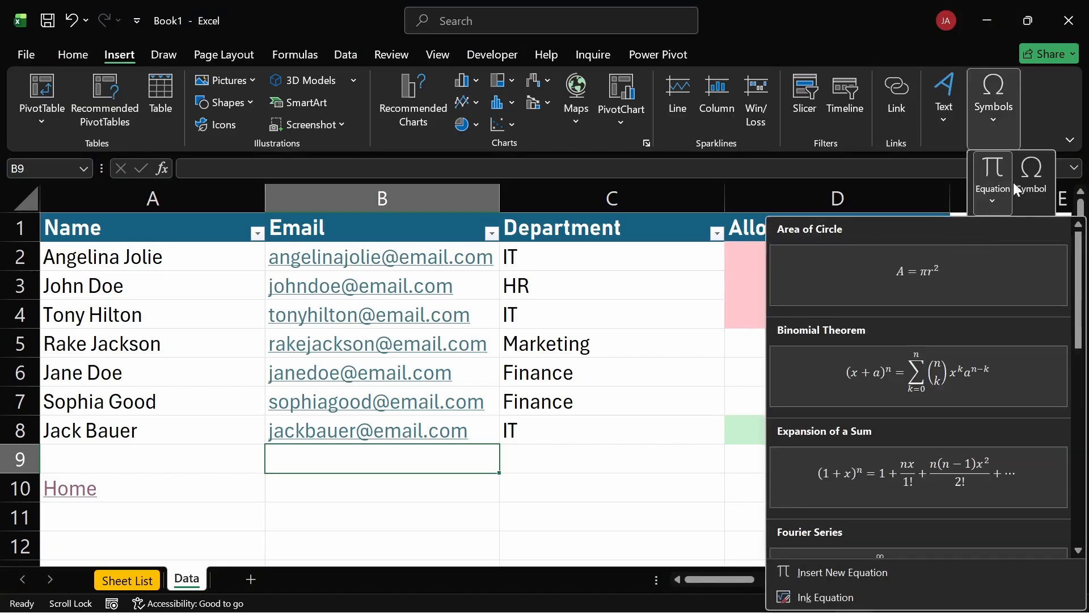
# Examine the characters offered in the Symbol dialog, close it without inserting any, and select cell C11.
pyautogui.click(1028, 180)
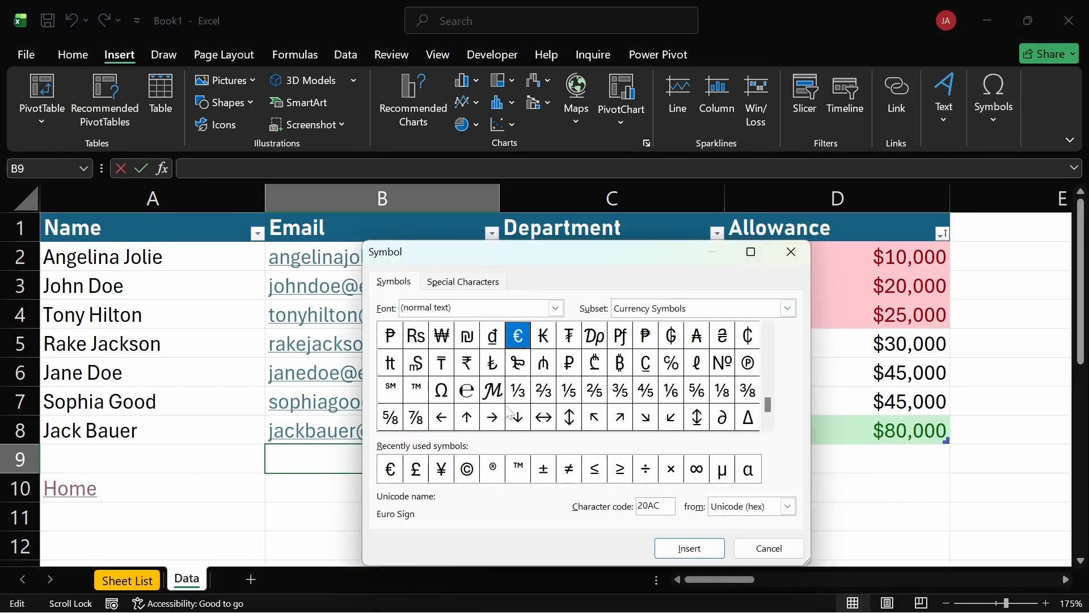
pyautogui.click(790, 251)
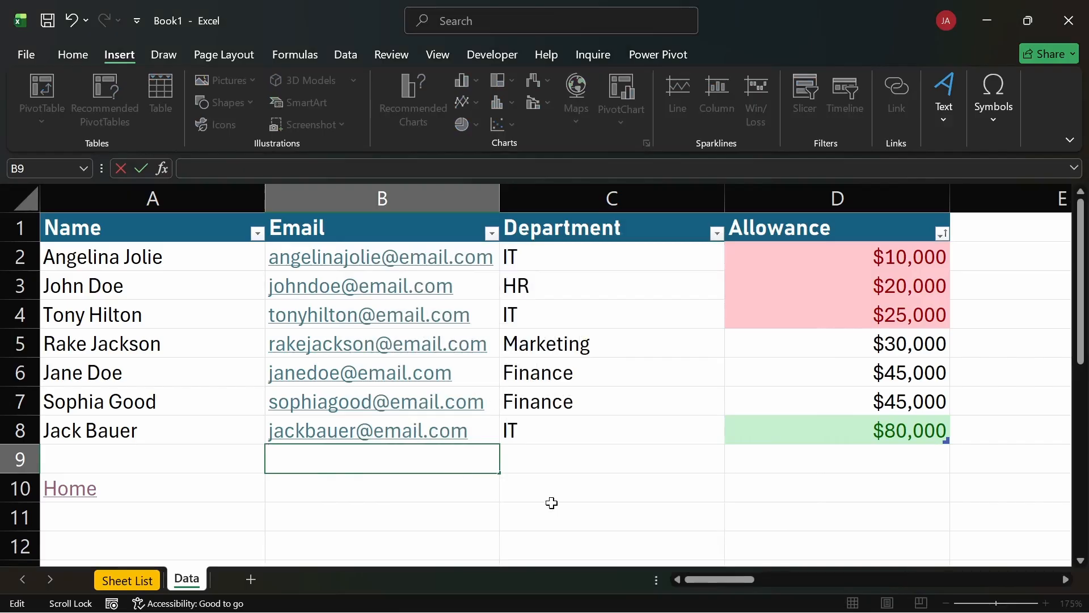
pyautogui.click(550, 504)
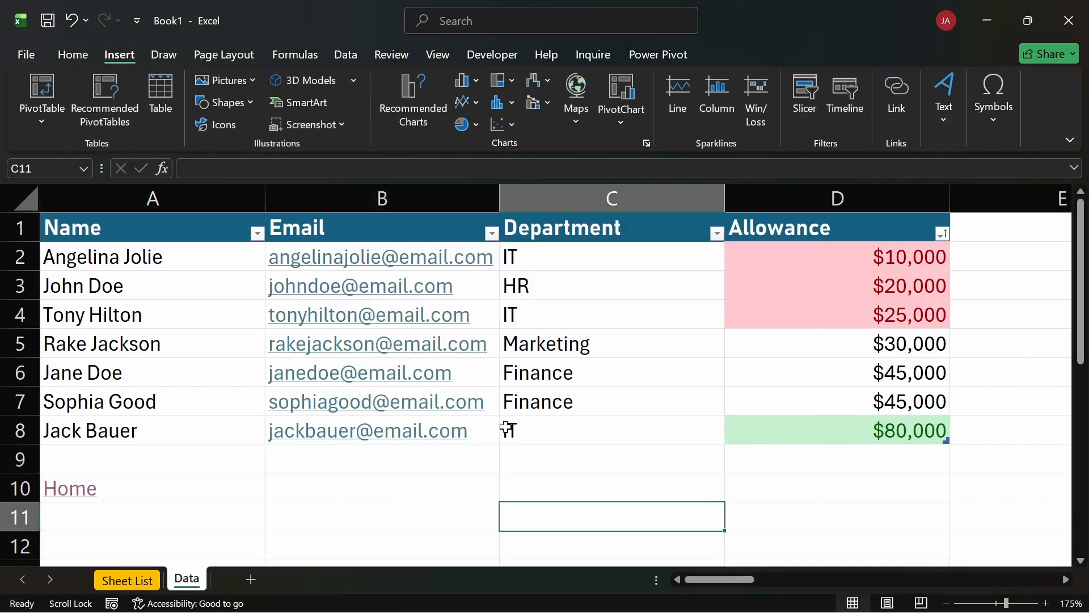